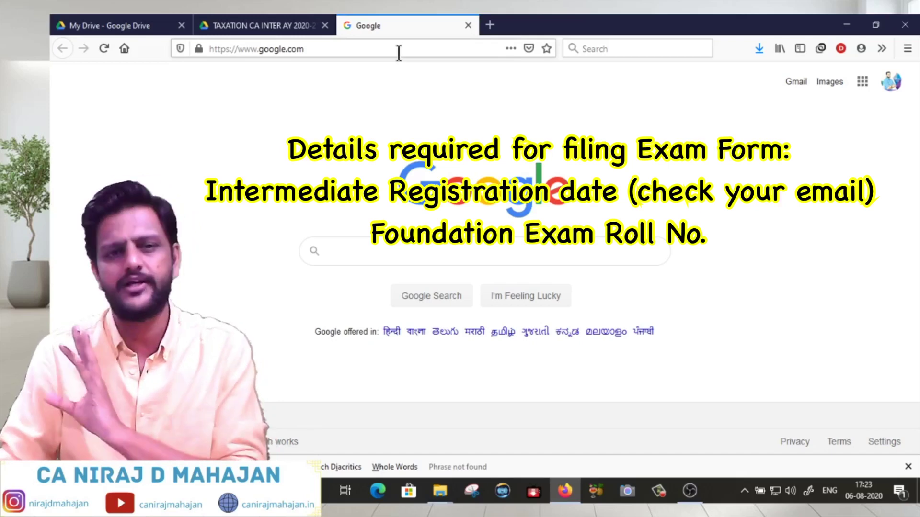
Load icaiexam.icai.org in the current tab from the 'icai' address-bar suggestion.
left_click(399, 52)
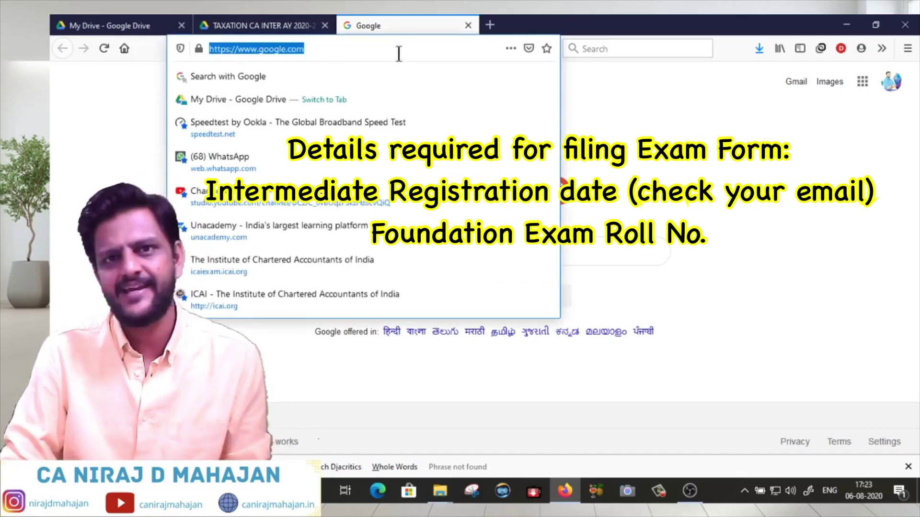
type("icai.org/")
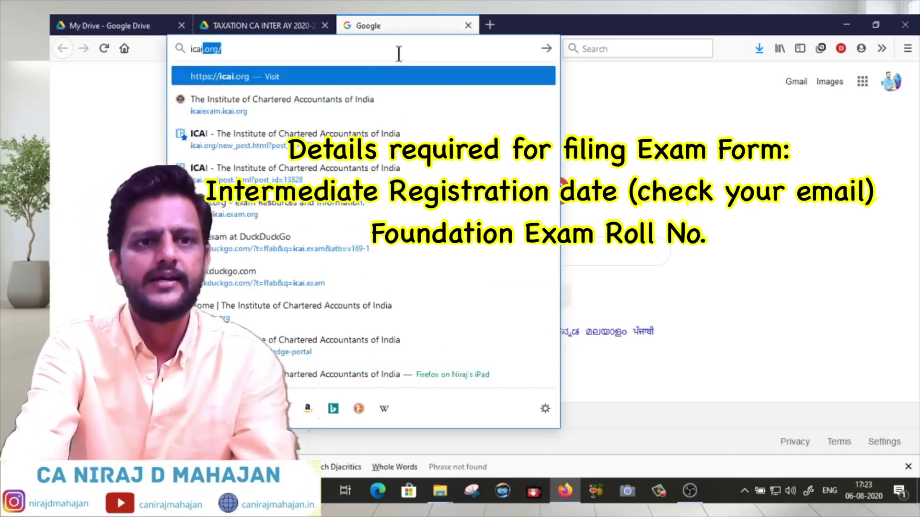
key("Down")
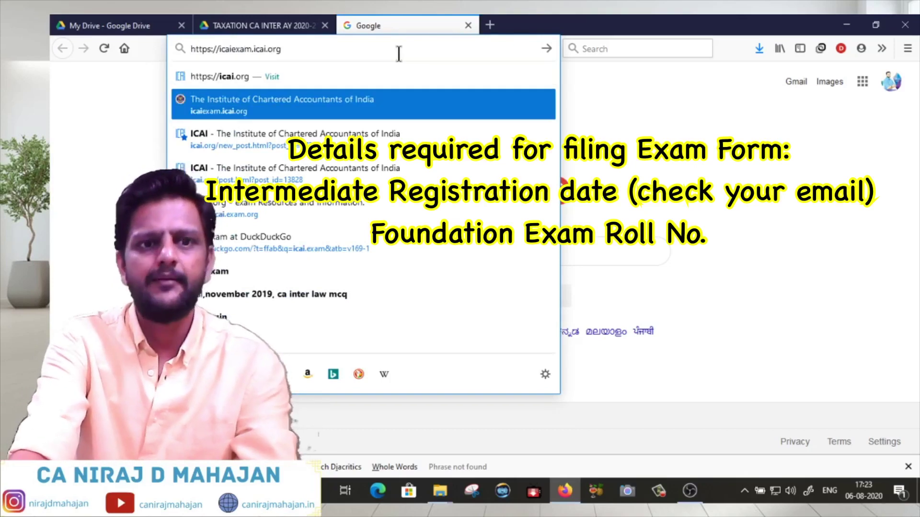
key("Return")
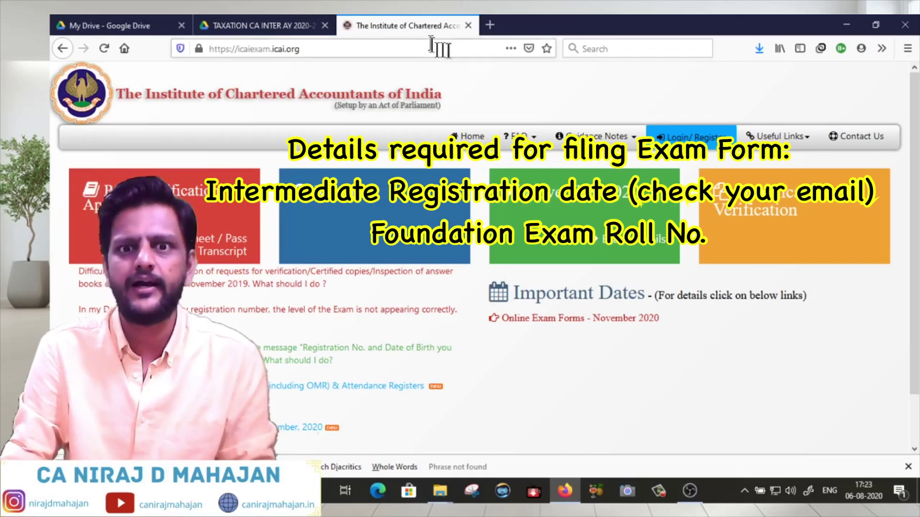
Open the Intermediate (IPCE-New) guidance notes PDF from Guidance Notes, skim it, then return to the portal.
mouse_move(594, 134)
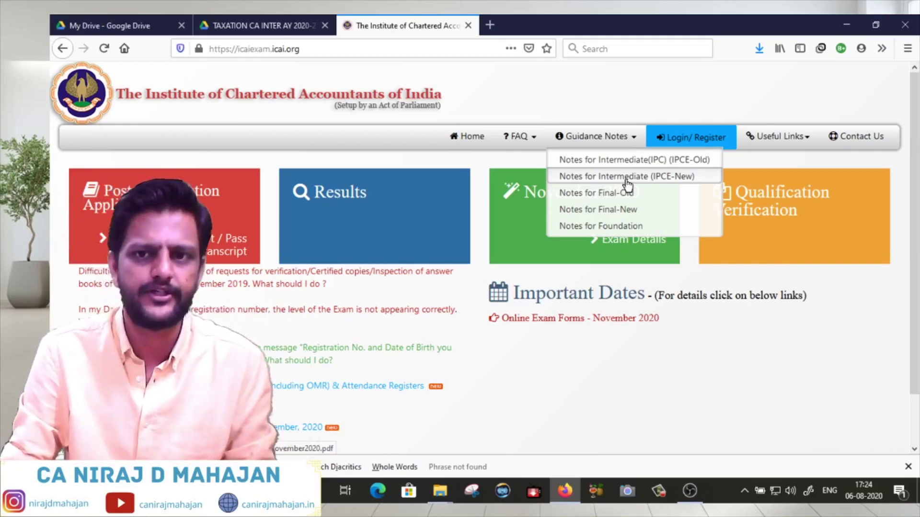
left_click(626, 180)
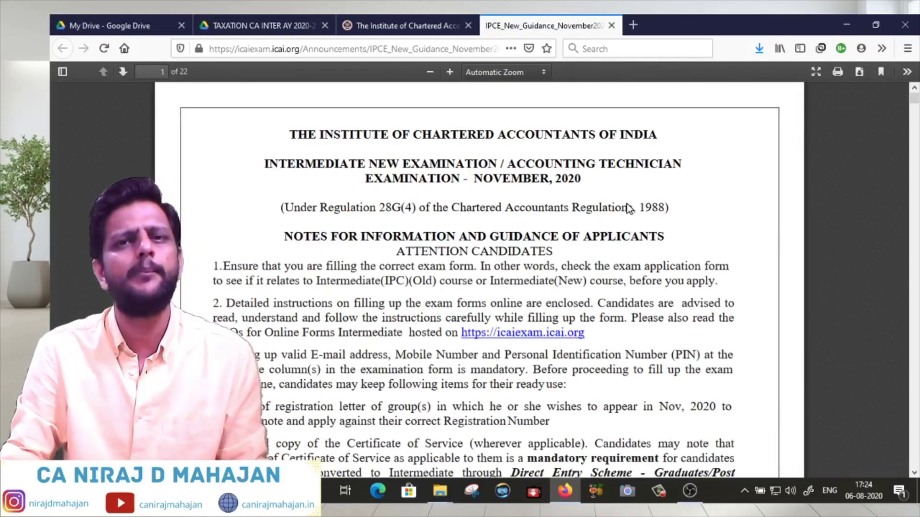
scroll(626, 207, "down", 4)
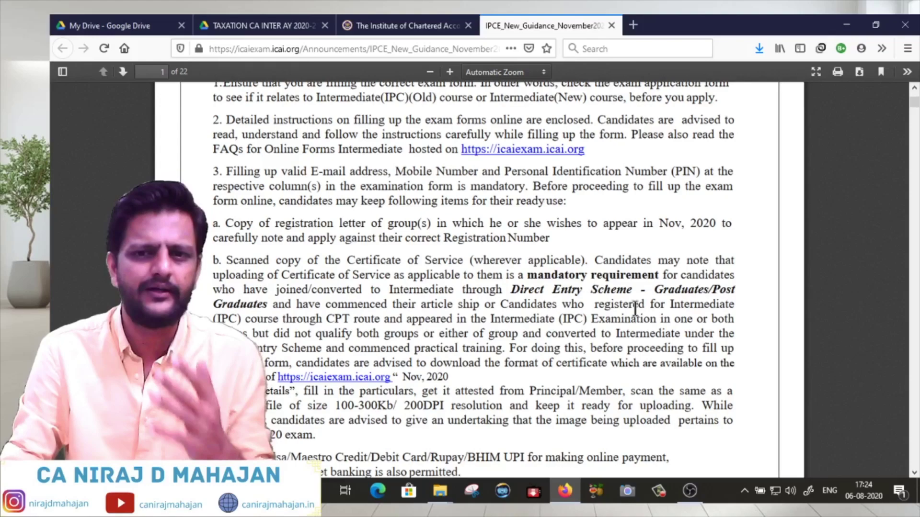
scroll(635, 308, "down", 8)
scroll(636, 306, "down", 10)
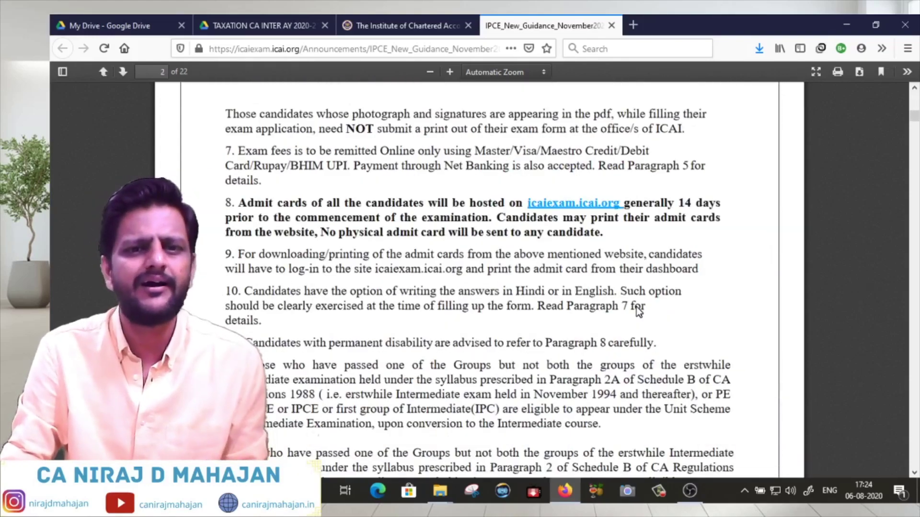
scroll(900, 269, "down", 8)
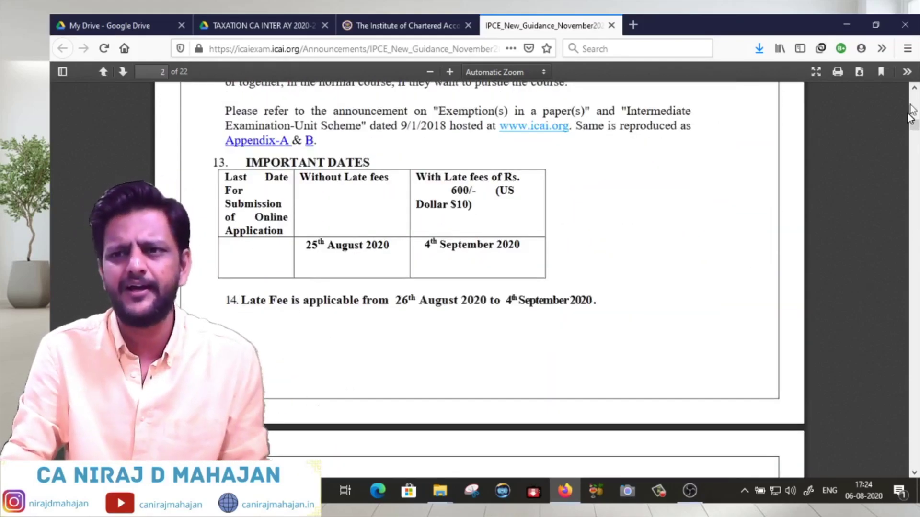
left_click_drag(914, 129, 915, 448)
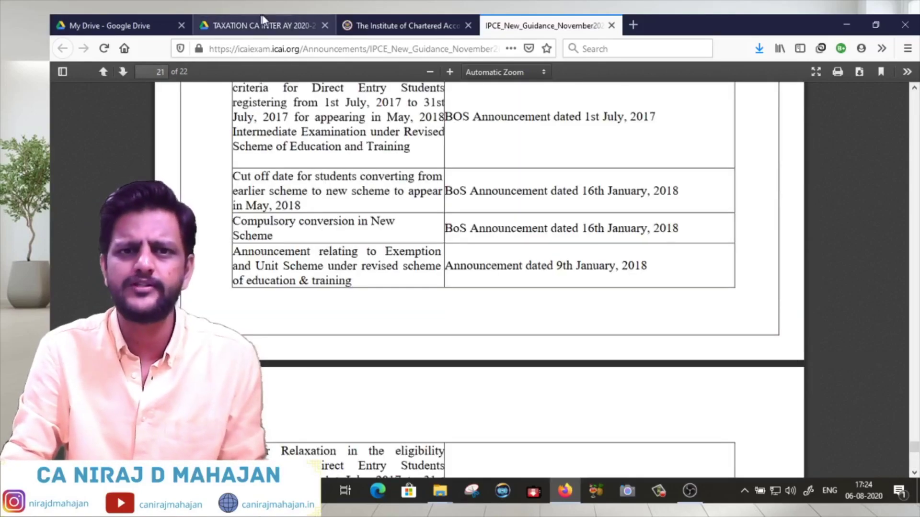
left_click(415, 17)
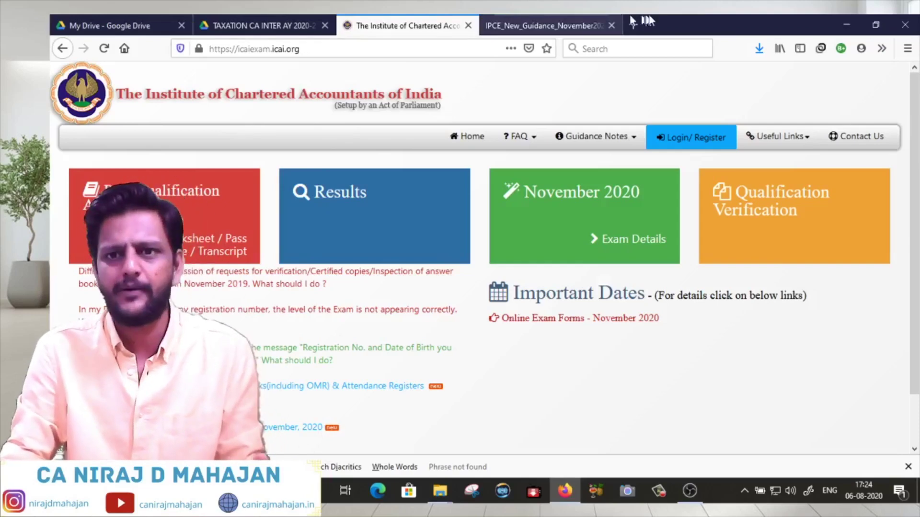
mouse_move(722, 129)
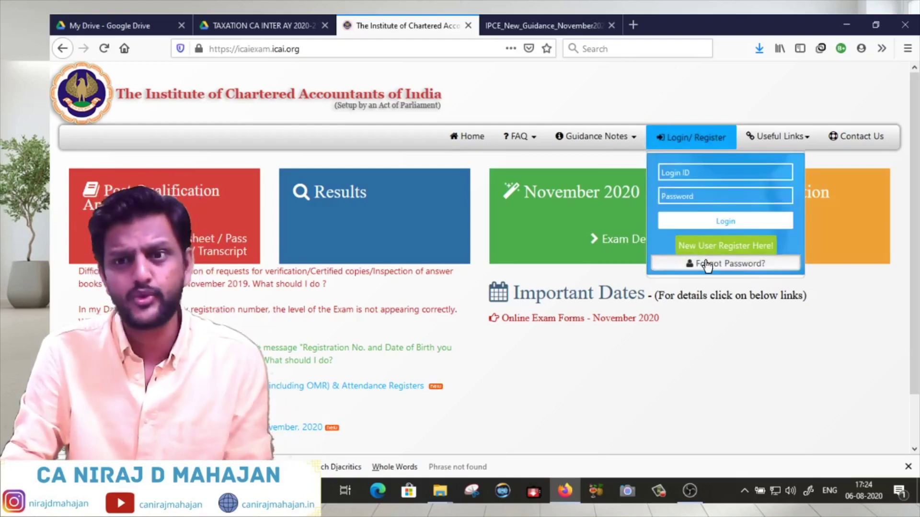
left_click(707, 265)
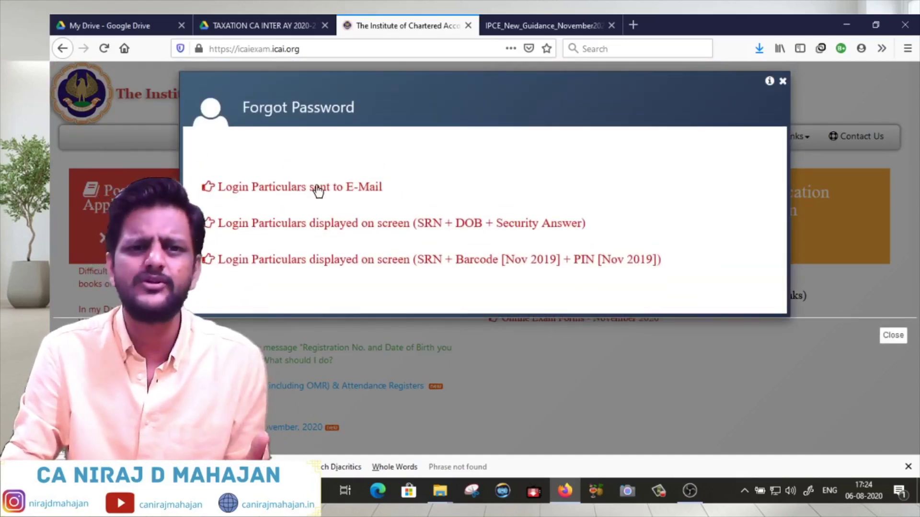
left_click(317, 190)
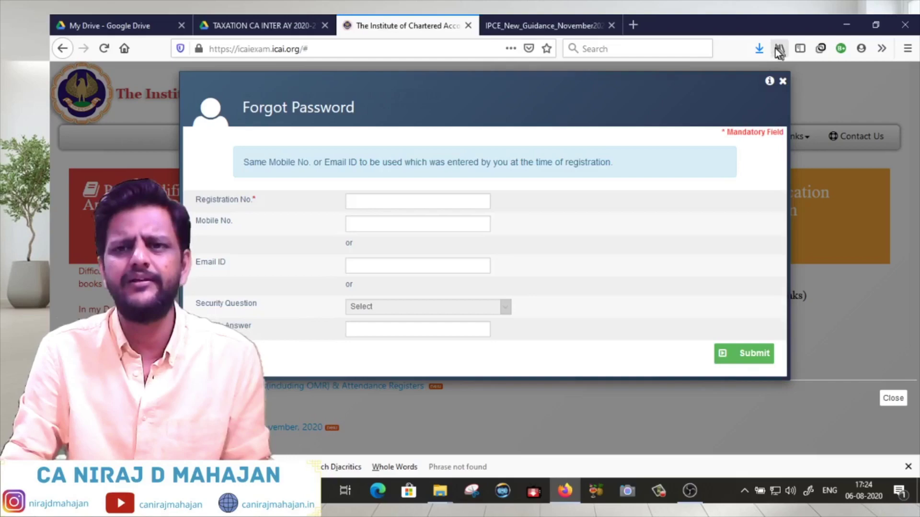
left_click(783, 81)
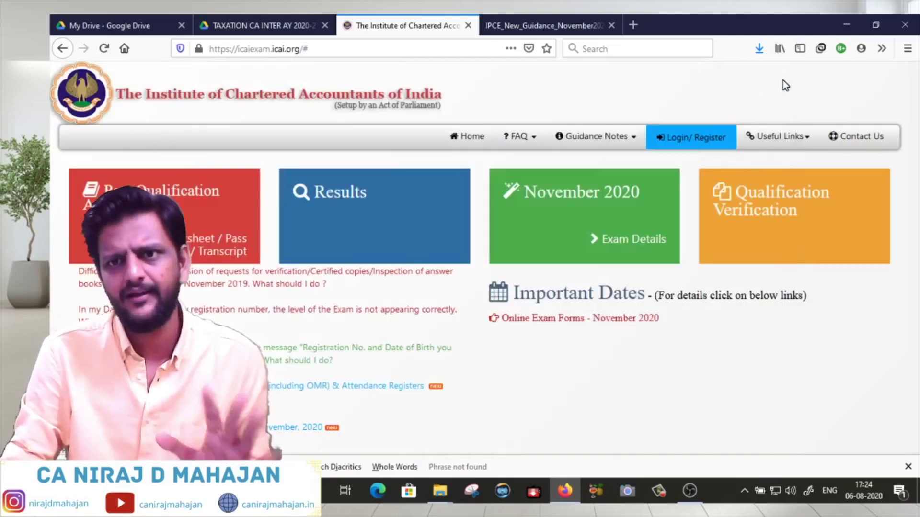
Log in through Login/Register using the login ID and password saved in Firefox.
left_click(719, 140)
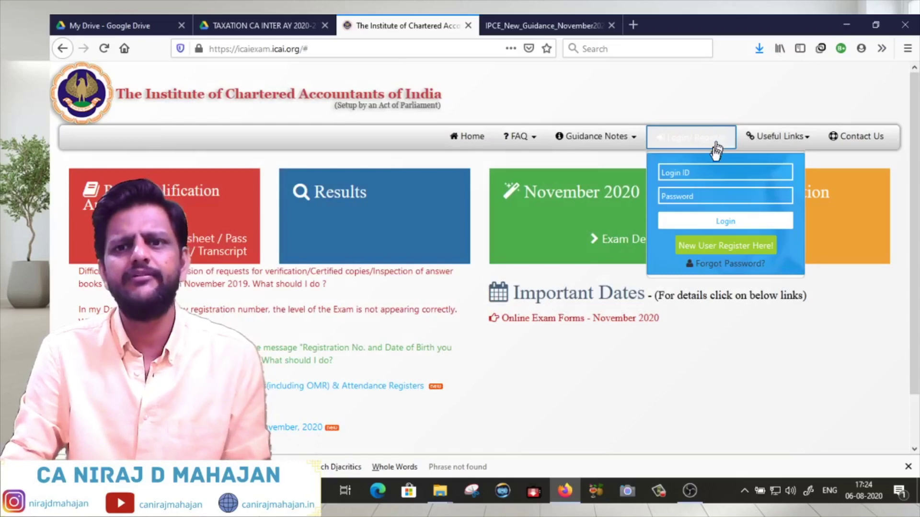
left_click(704, 172)
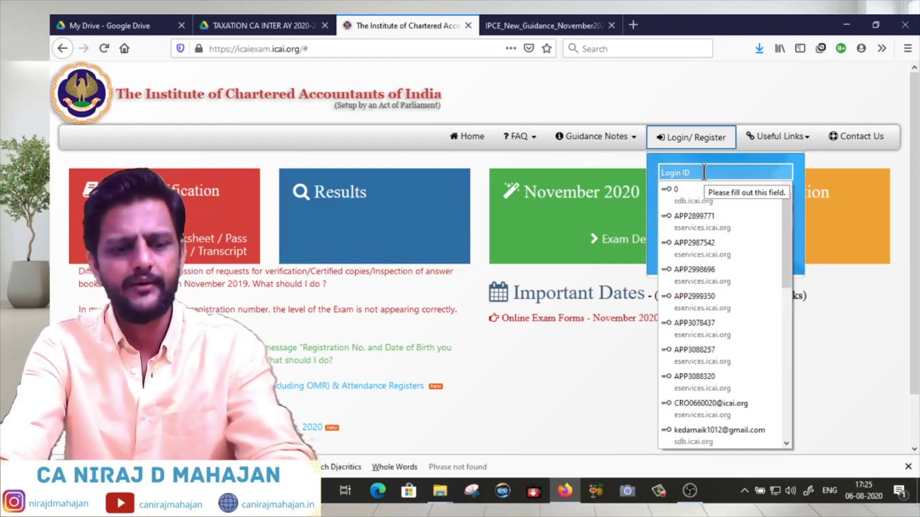
type("WRO")
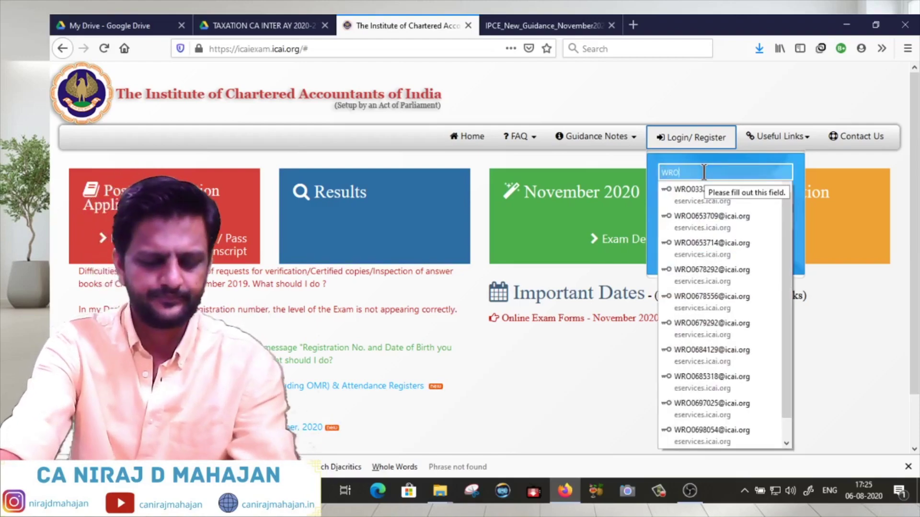
left_click(712, 216)
left_click(717, 219)
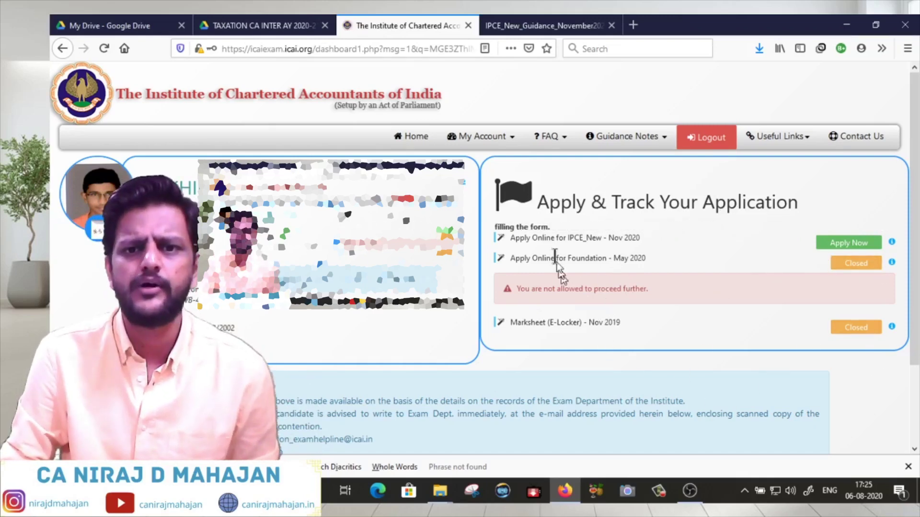
Choose Apply Now for the IPCE_New - Nov 2020 application, not the Foundation May 2020 entry.
left_click_drag(555, 256, 505, 259)
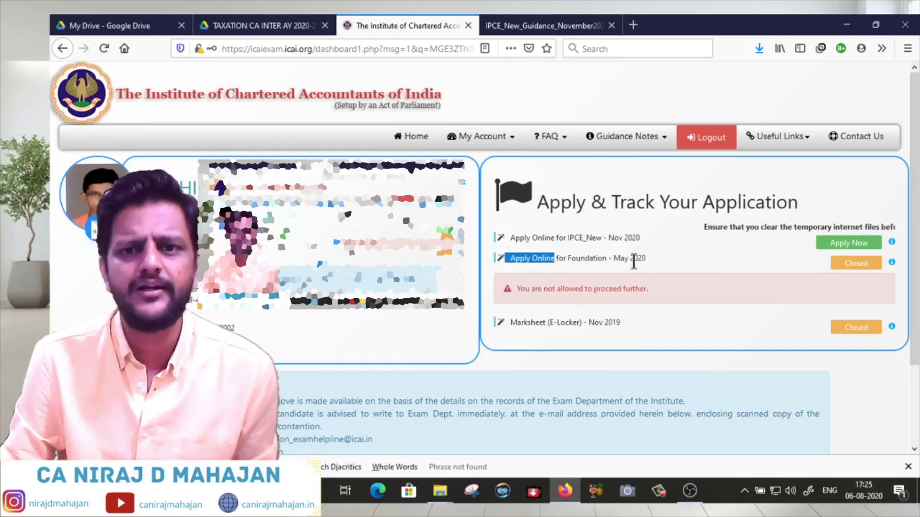
left_click_drag(555, 238, 625, 242)
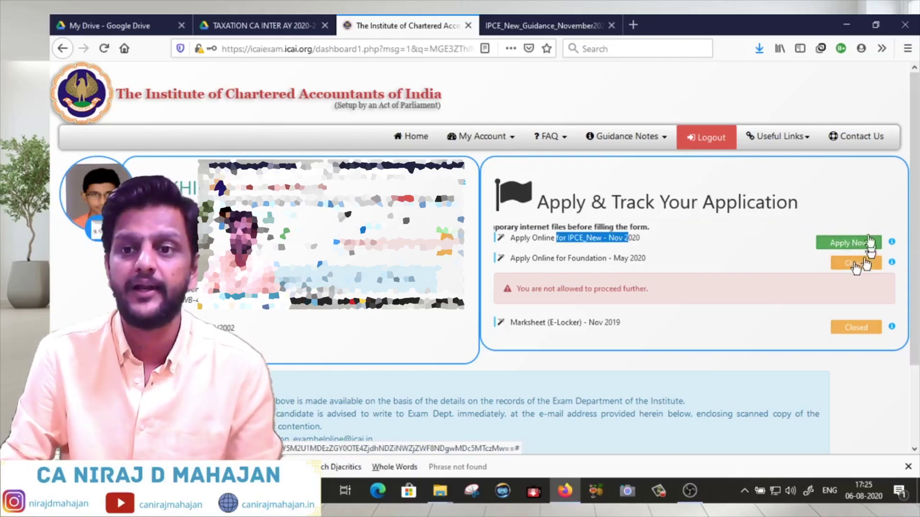
left_click(848, 245)
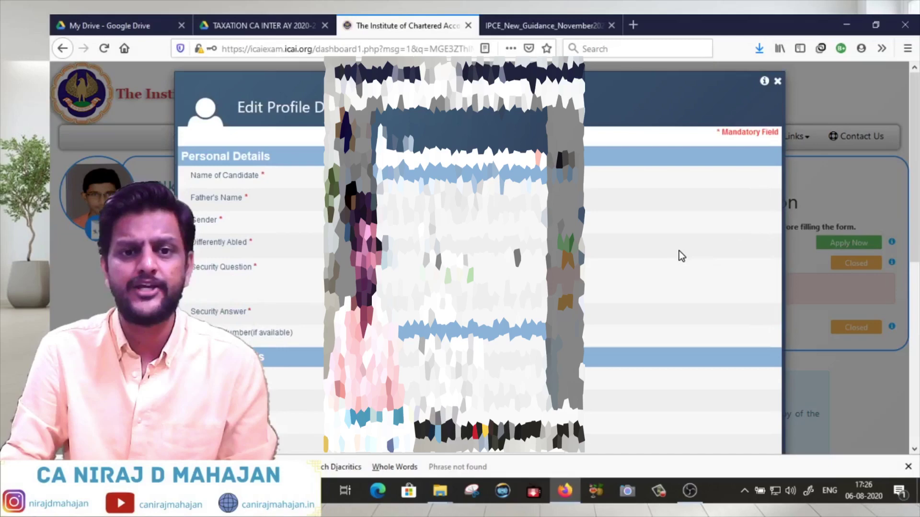
Review the address fields on the profile form and save the details.
scroll(679, 251, "down", 2)
scroll(683, 252, "down", 2)
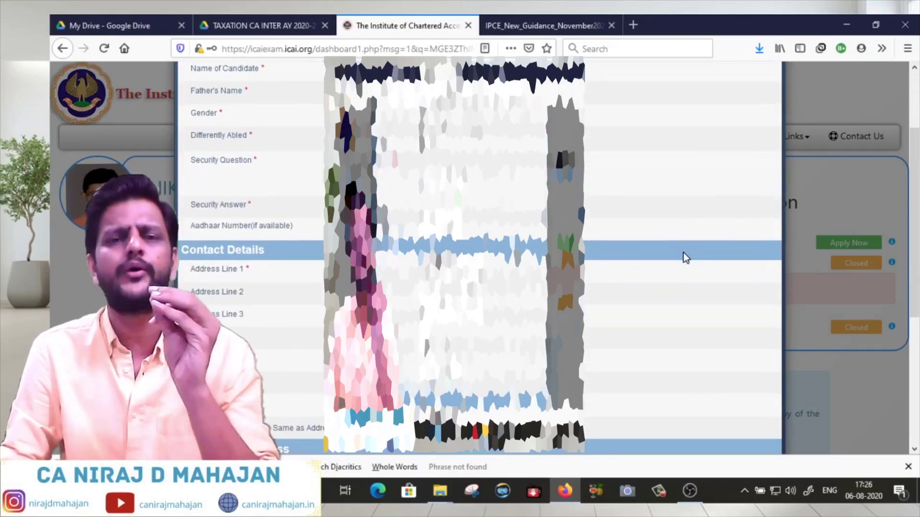
scroll(683, 252, "down", 2)
scroll(683, 254, "down", 2)
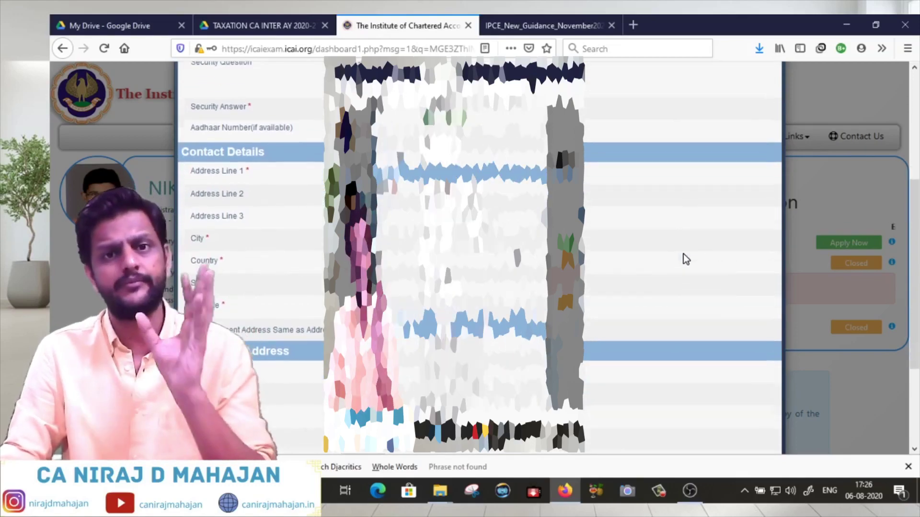
scroll(685, 250, "down", 2)
scroll(685, 247, "up", 6)
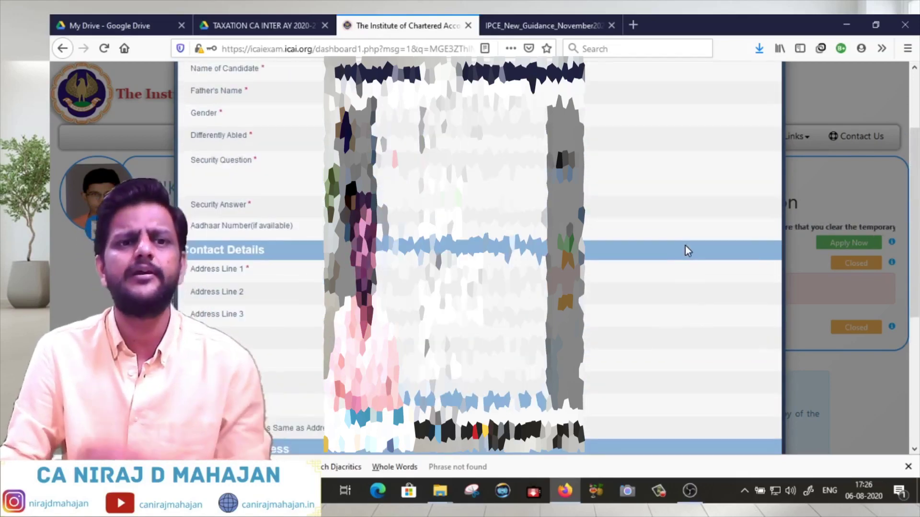
scroll(685, 246, "up", 2)
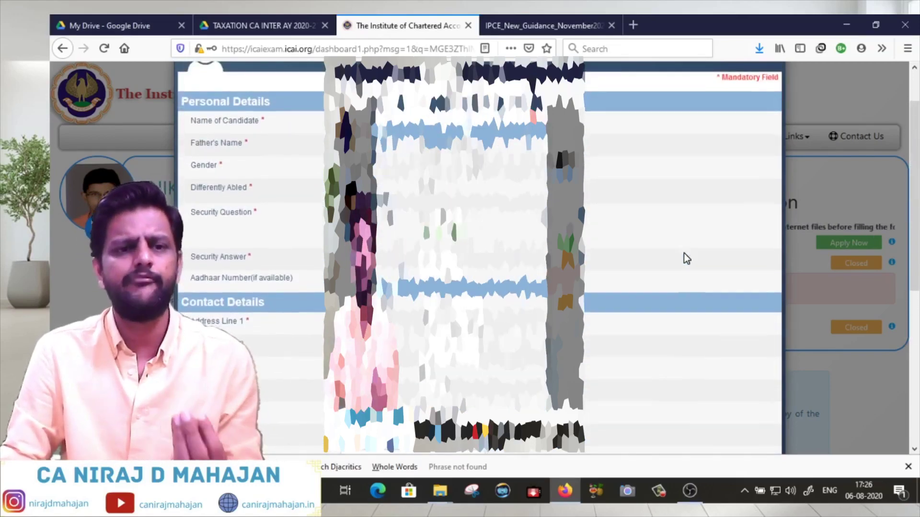
scroll(684, 255, "down", 4)
scroll(685, 255, "down", 2)
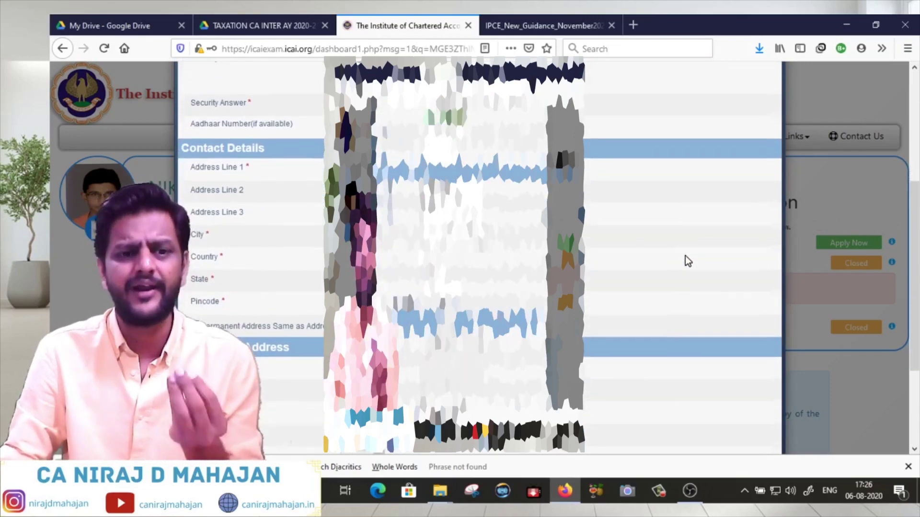
scroll(685, 259, "down", 5)
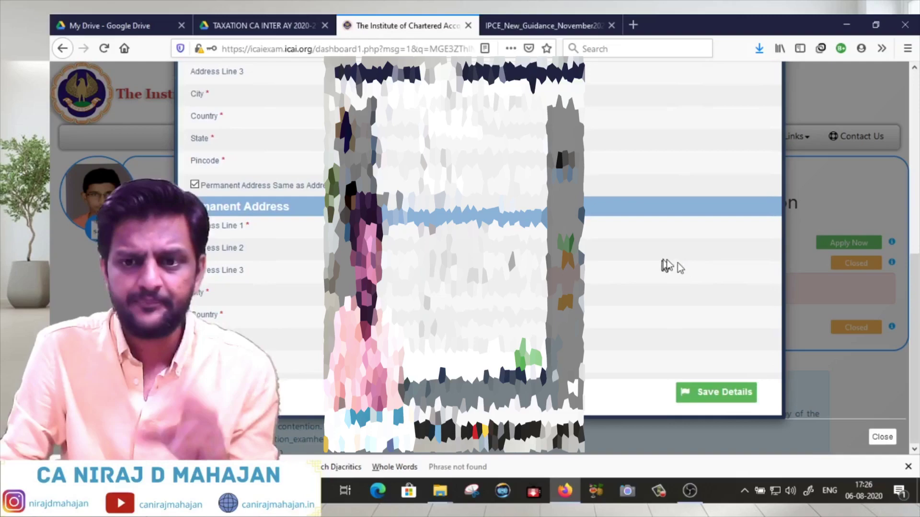
left_click(741, 396)
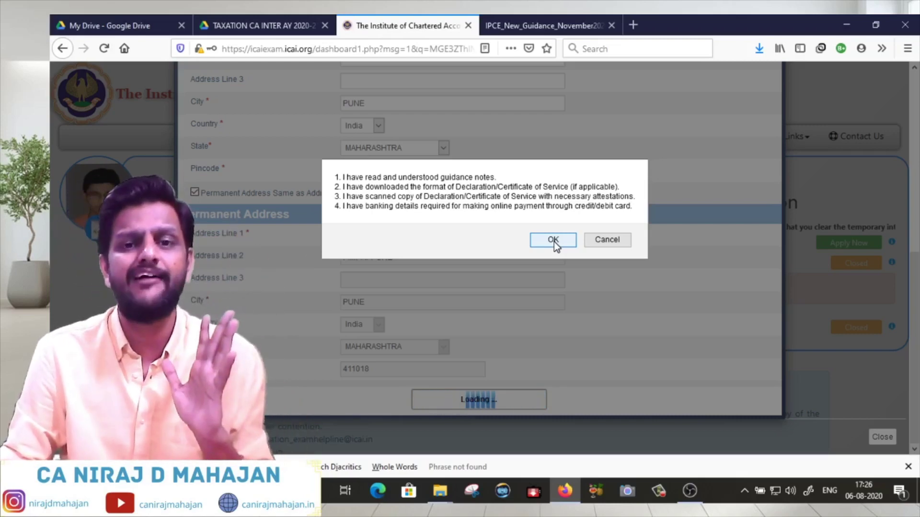
Accept the guidance-notes declaration to open the Exam Application Form.
left_click(553, 240)
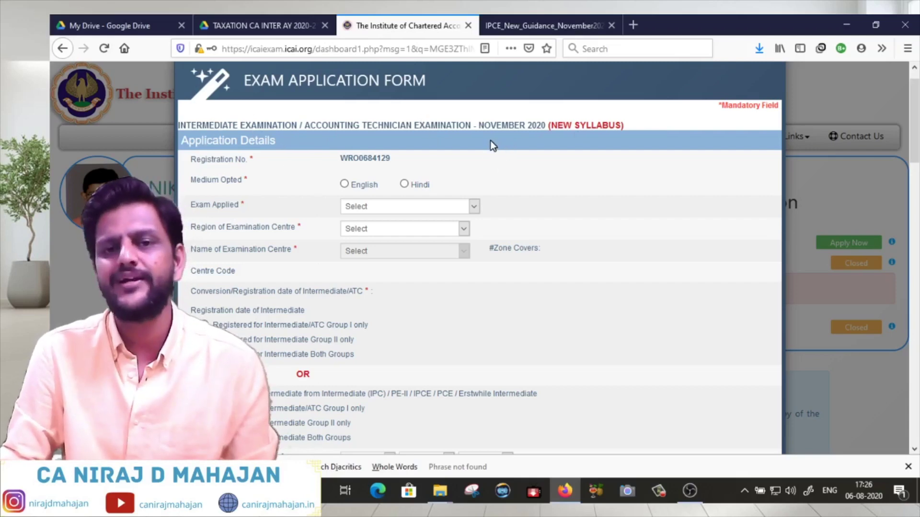
left_click_drag(615, 125, 556, 124)
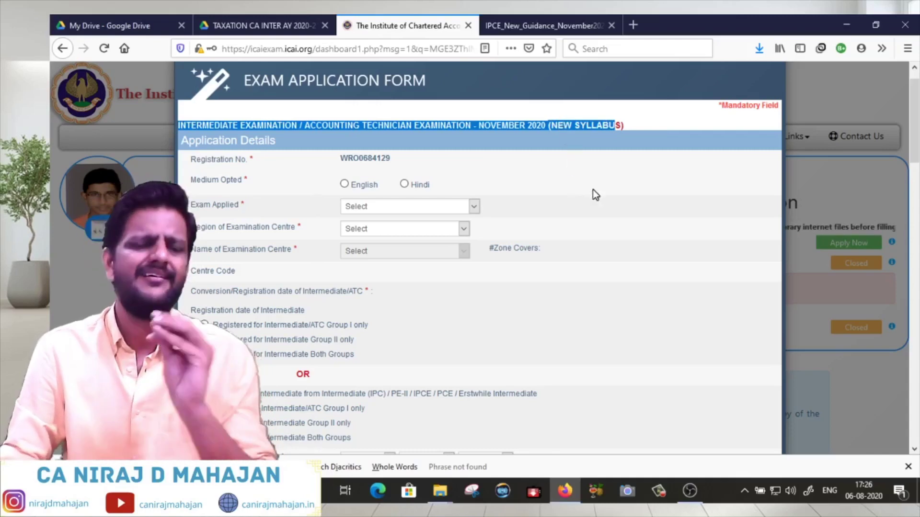
left_click(627, 228)
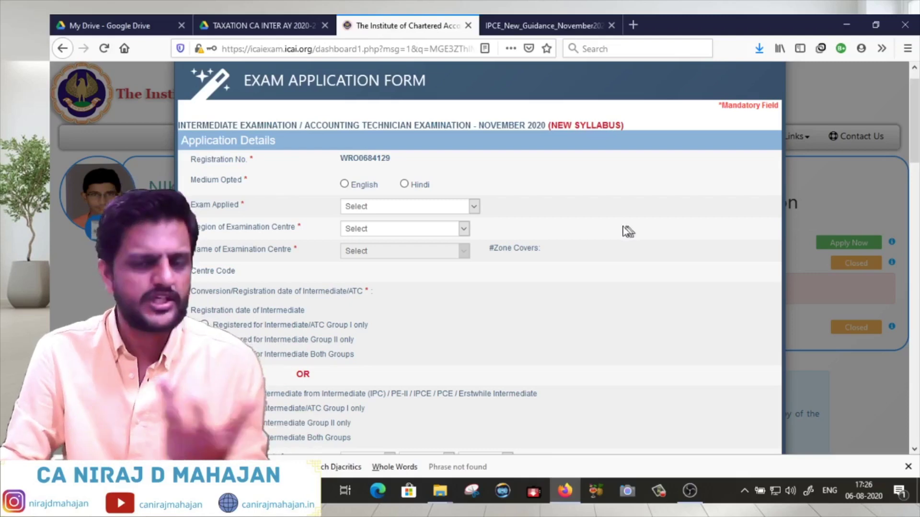
Select English medium and Intermediate Both Groups as the exam applied.
left_click(345, 184)
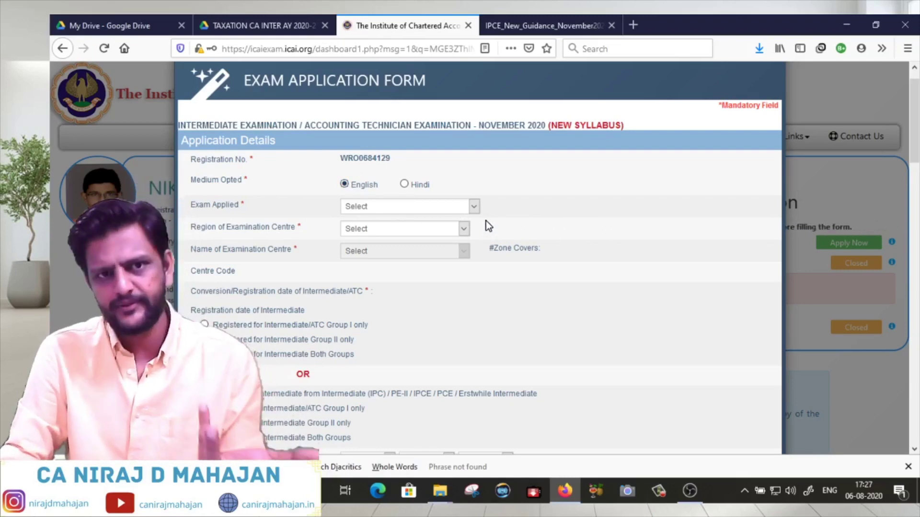
left_click(471, 207)
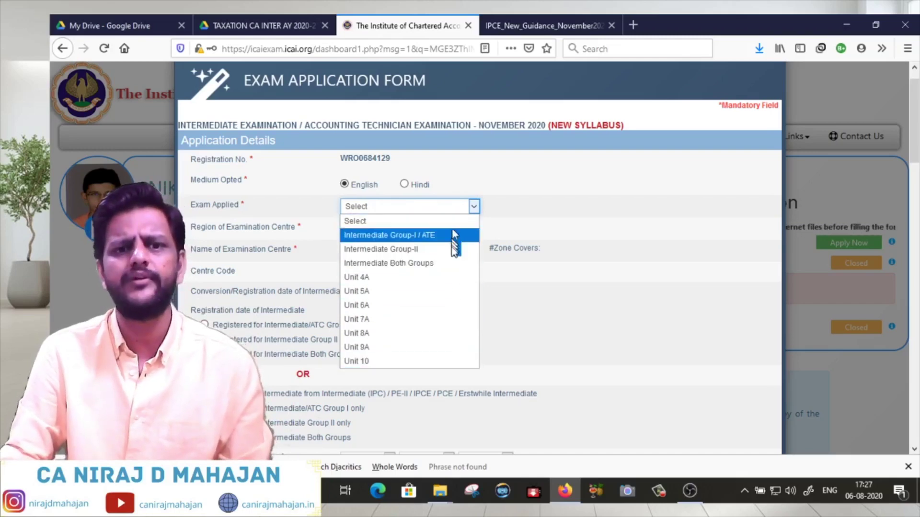
left_click(440, 263)
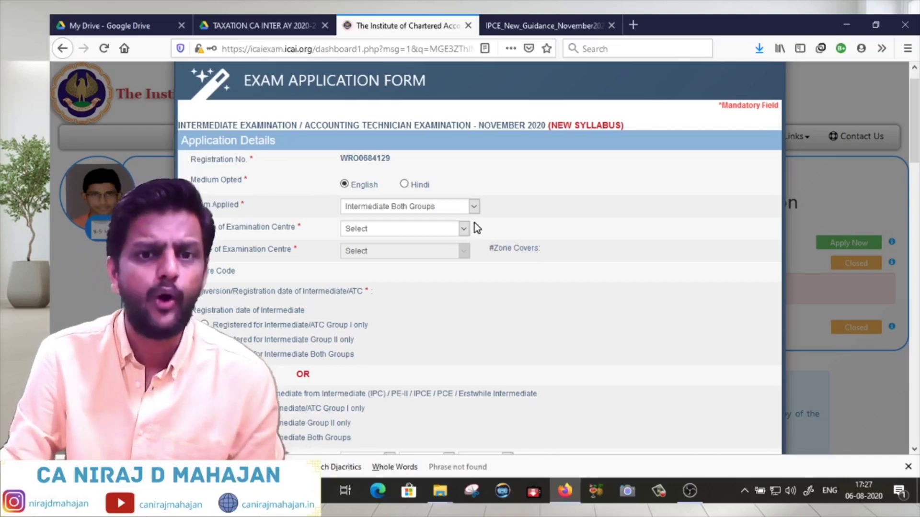
Set the examination region to Western Region and initially pick PUNE - I as centre.
left_click(451, 230)
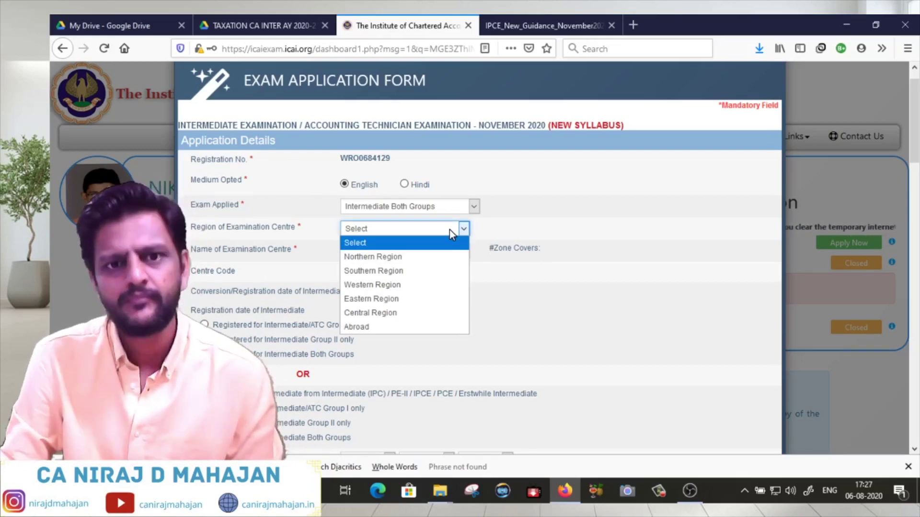
left_click(449, 284)
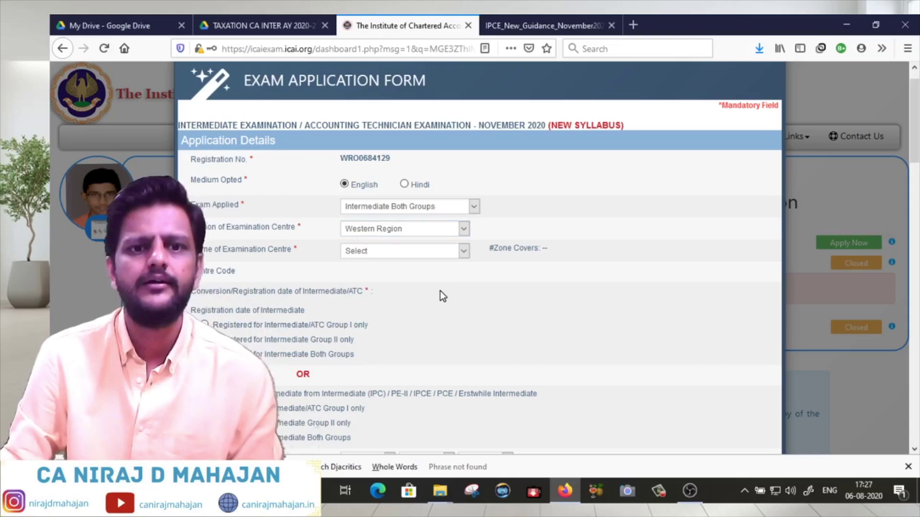
left_click(450, 252)
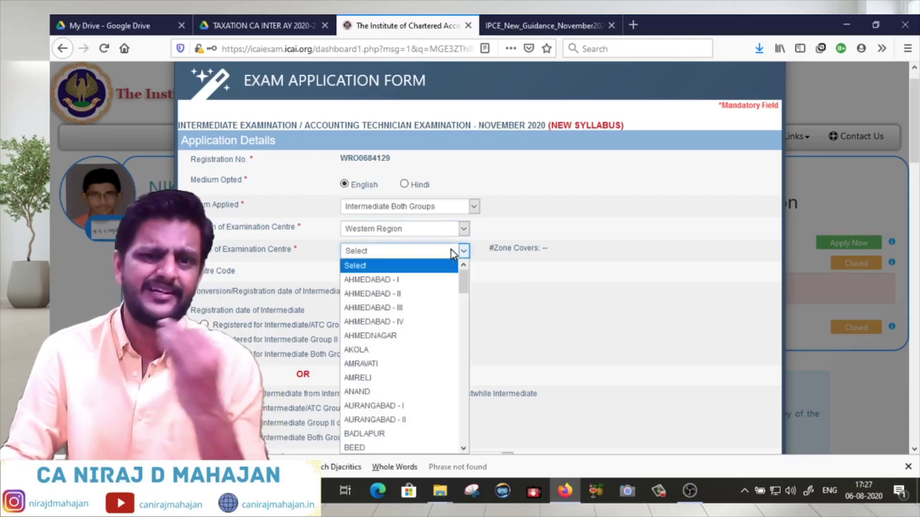
left_click_drag(463, 281, 470, 391)
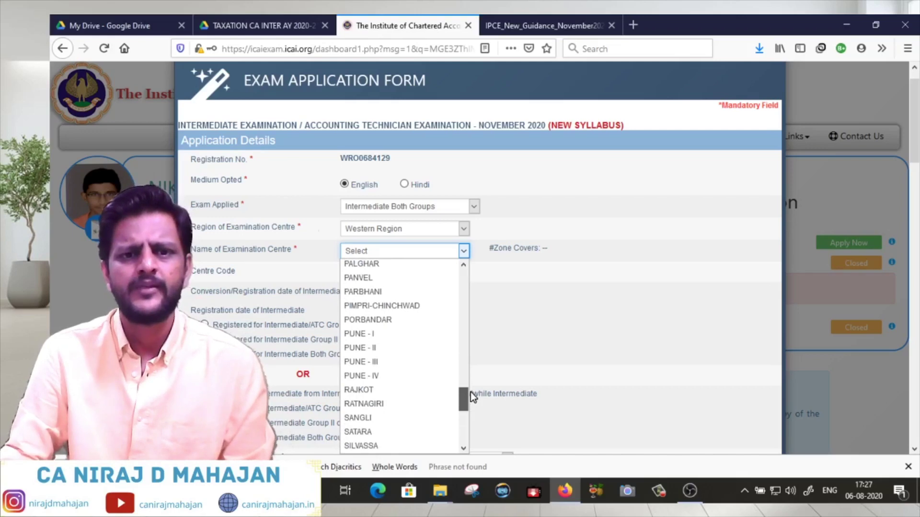
left_click(433, 332)
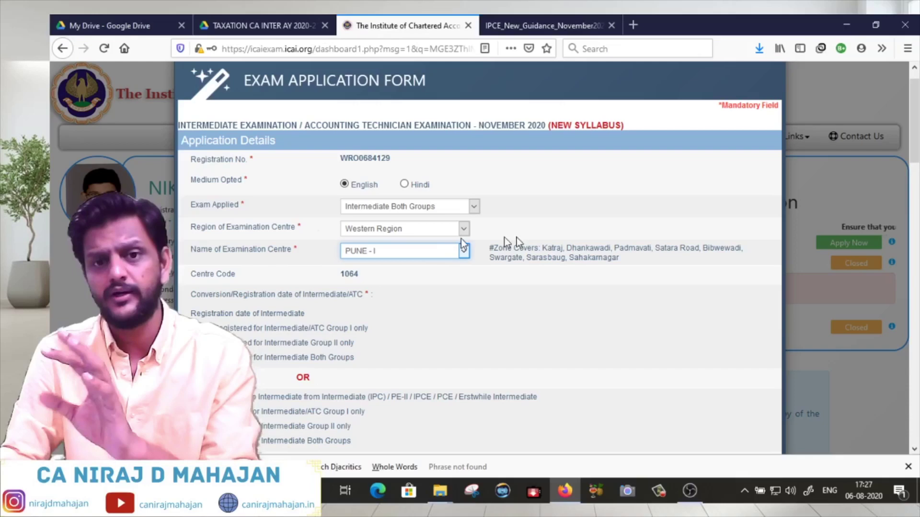
Change the examination centre, via PUNE - II, to PIMPRI-CHINCHWAD (code 1062).
left_click_drag(667, 257, 554, 247)
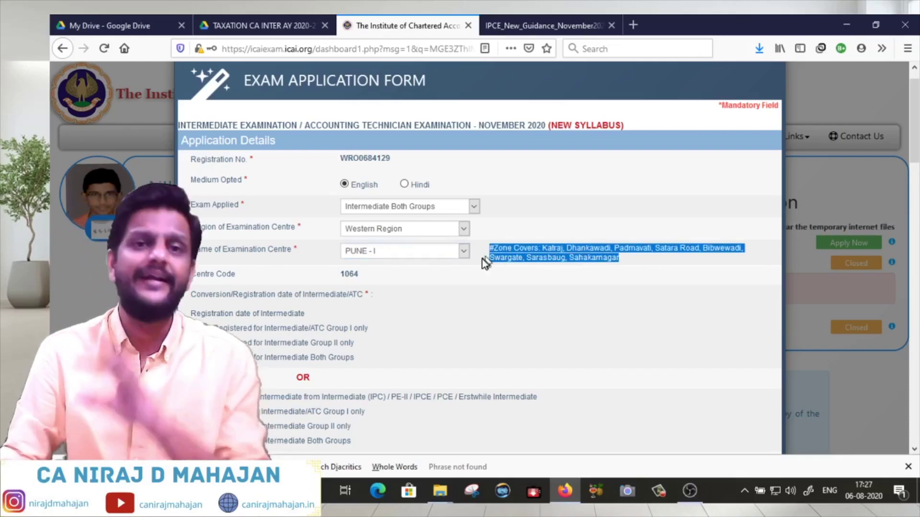
left_click(438, 246)
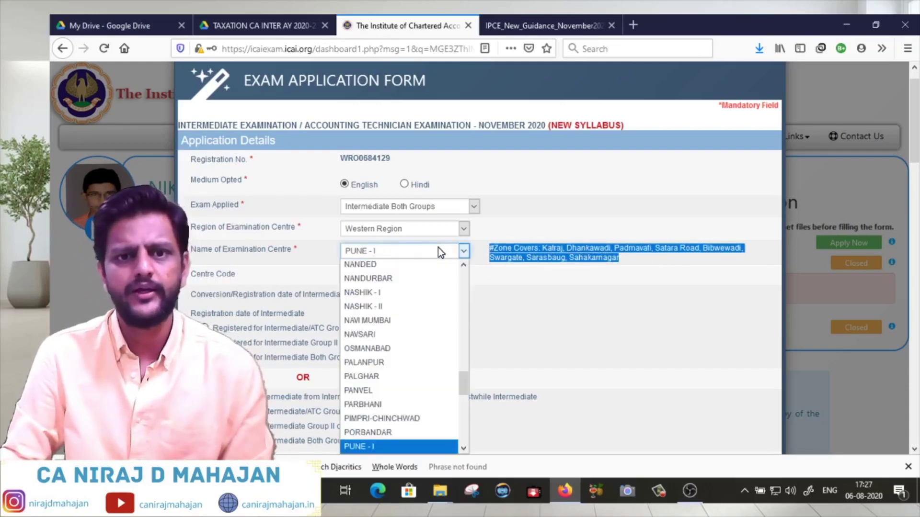
left_click(409, 419)
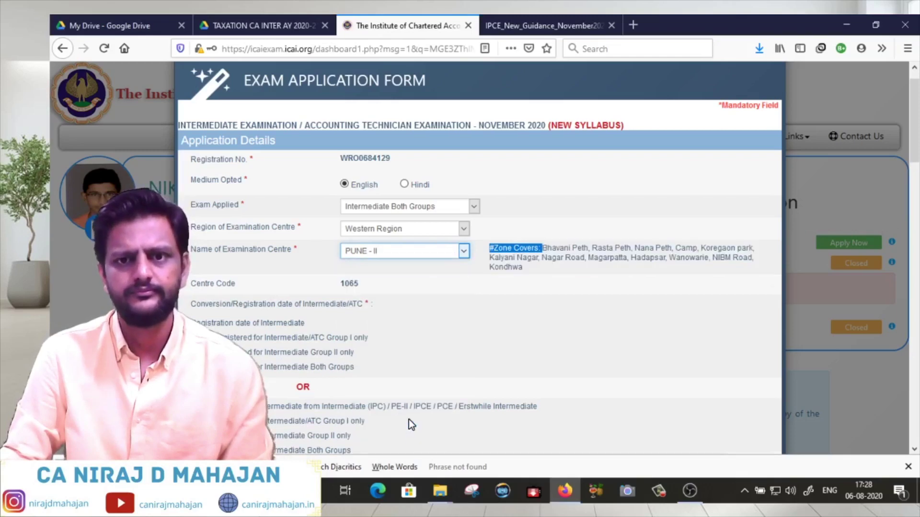
left_click(521, 339)
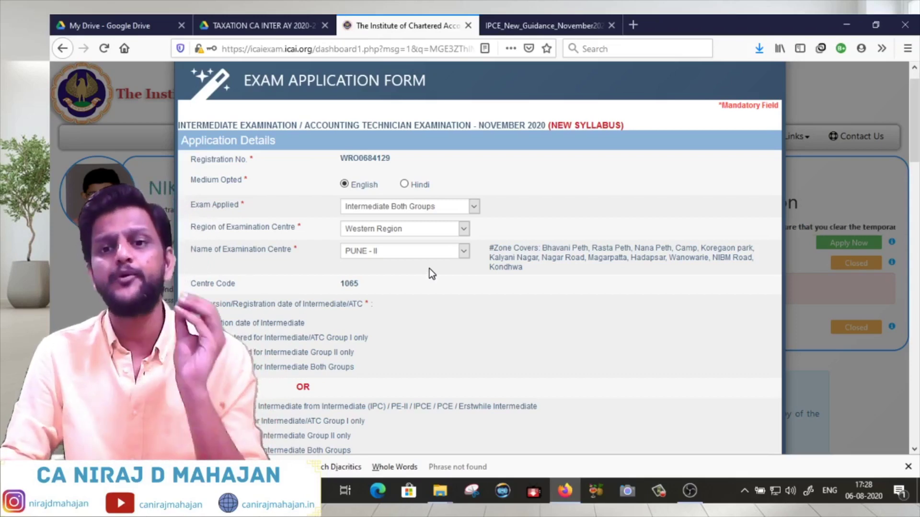
left_click(433, 255)
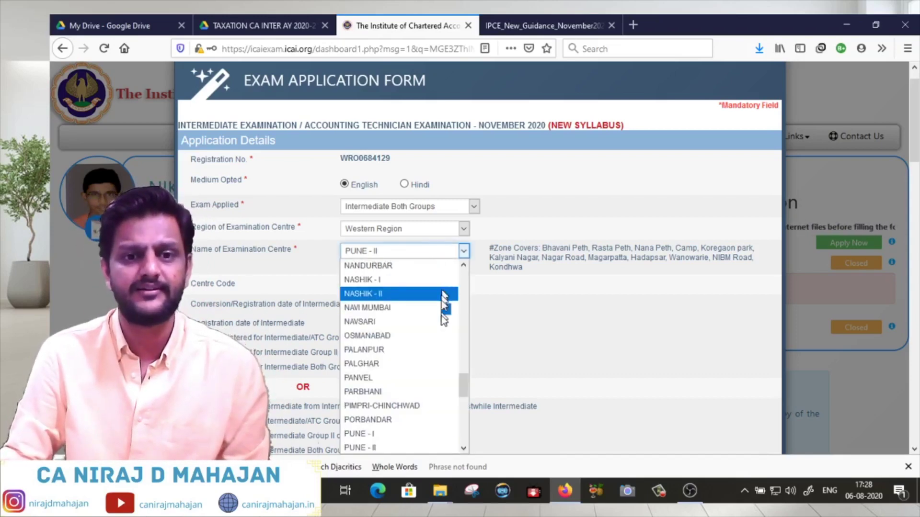
left_click(434, 406)
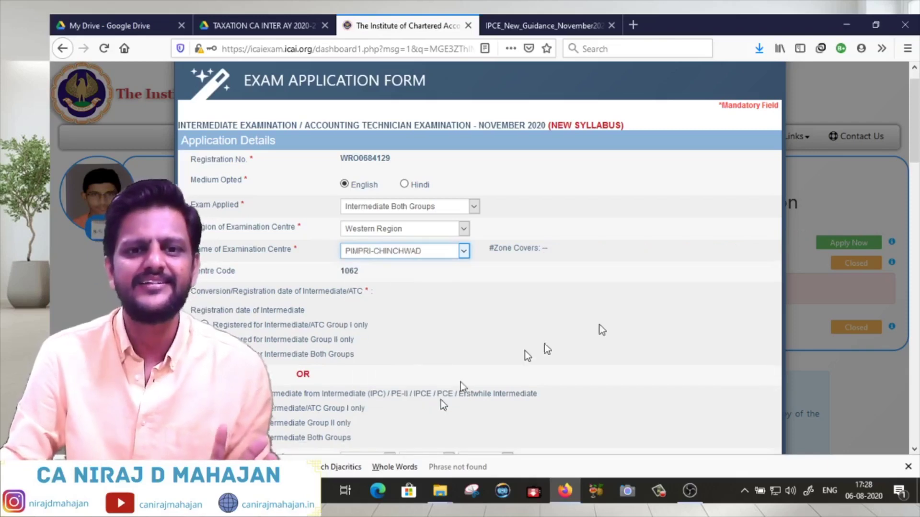
Load the icaiexam.icai.org home page in a new browser tab.
left_click(633, 26)
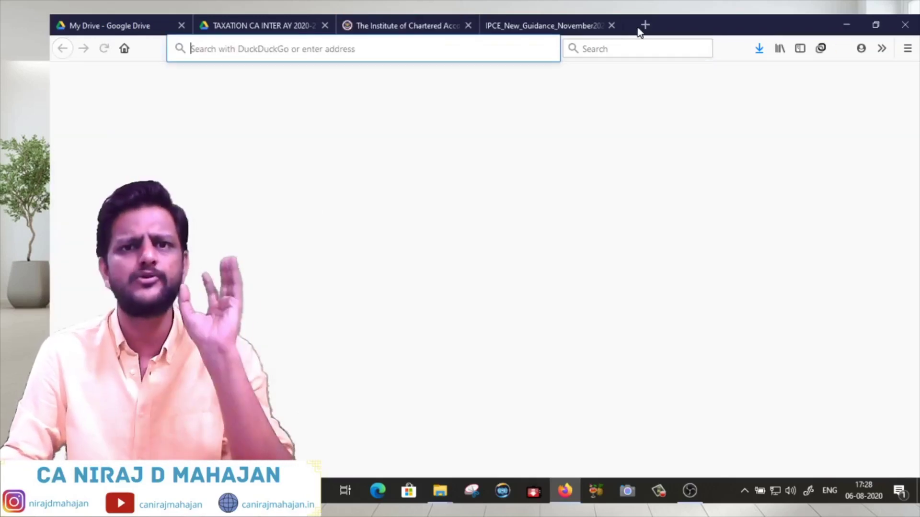
type("icai")
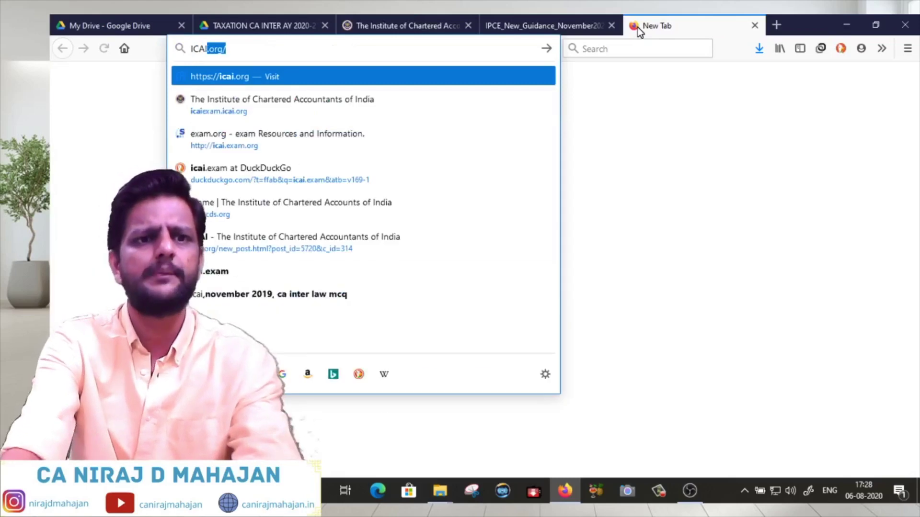
key("Down")
key("Return")
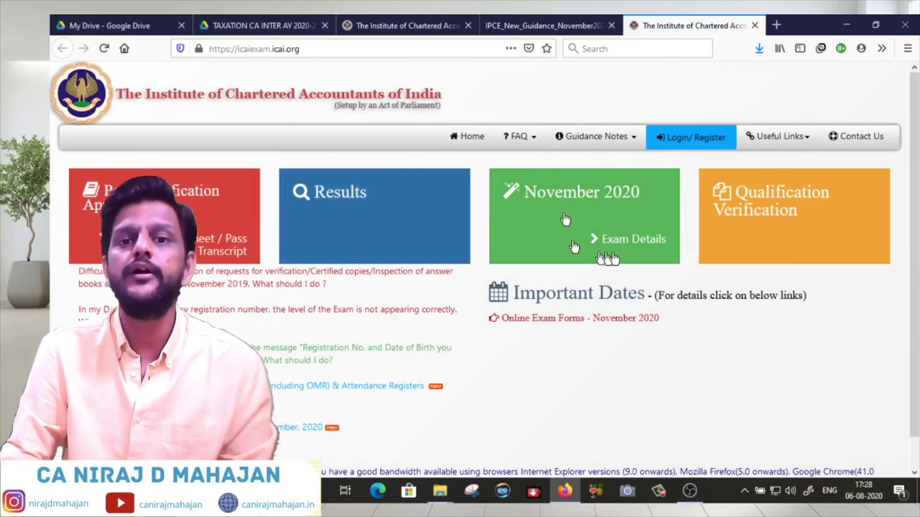
Show the November 2020 Exam Centres list and expand the Northern Region table.
left_click(596, 221)
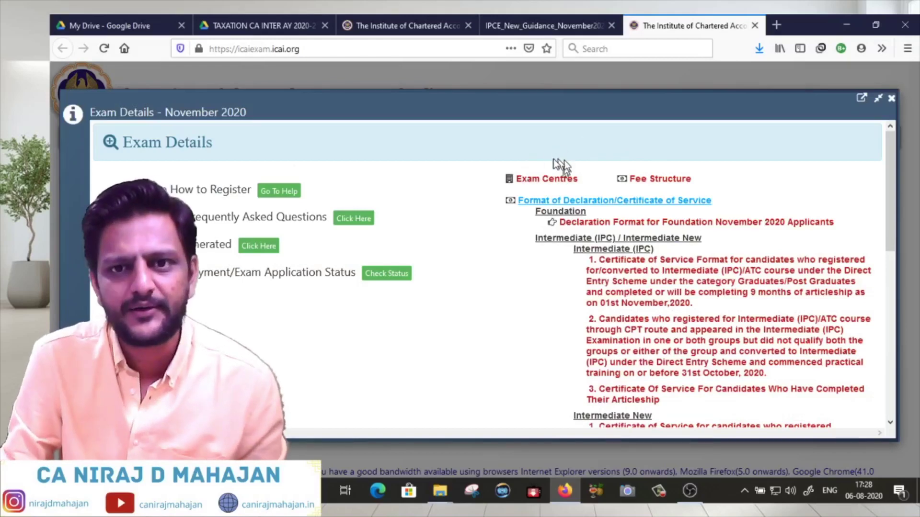
left_click(541, 180)
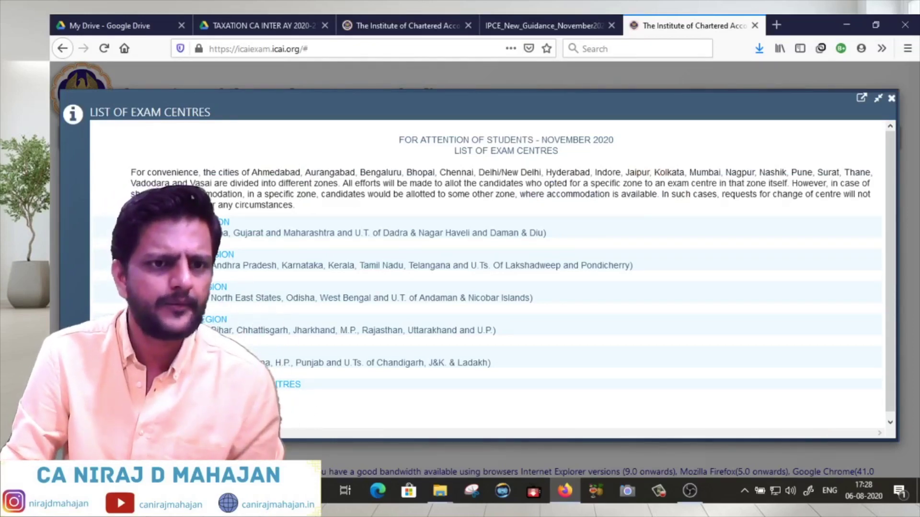
left_click(225, 352)
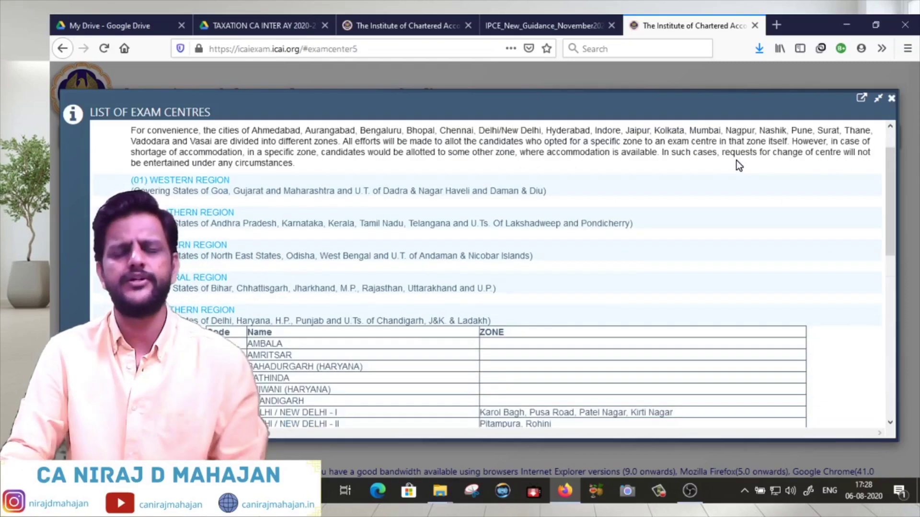
scroll(740, 168, "down", 4)
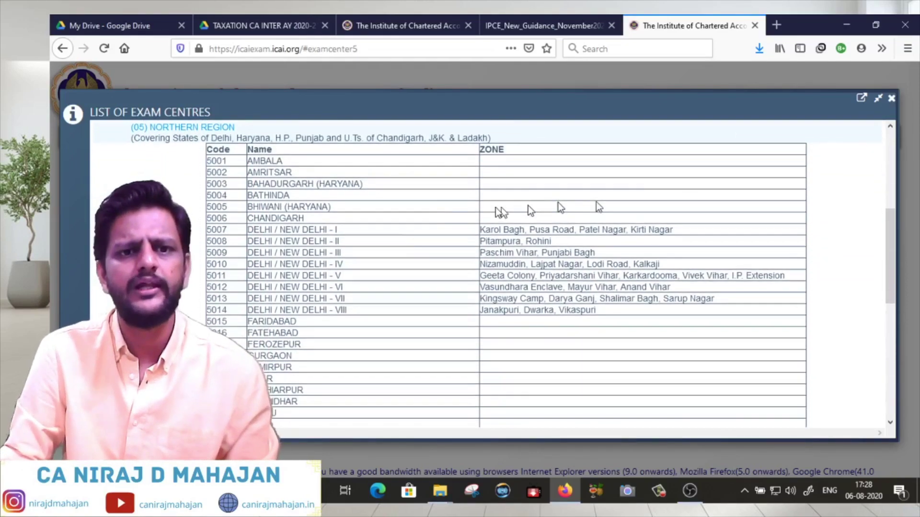
left_click_drag(479, 229, 486, 301)
left_click(406, 278)
scroll(409, 268, "down", 7)
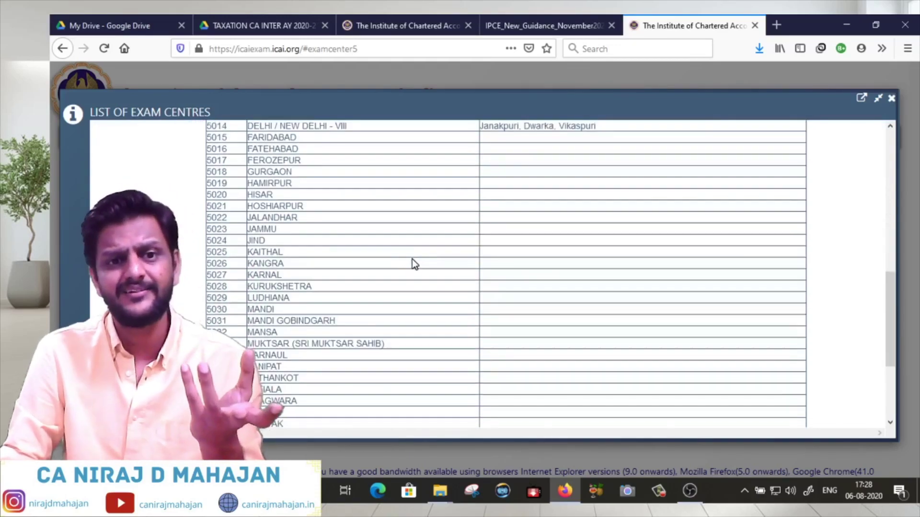
scroll(415, 258, "up", 10)
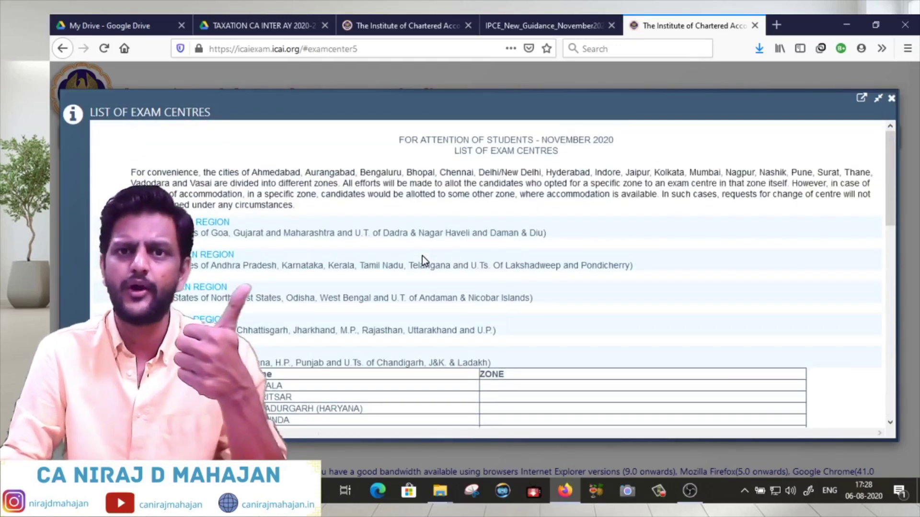
Switch to the application form tab and select 'Registered for Intermediate Both Groups'.
left_click(513, 17)
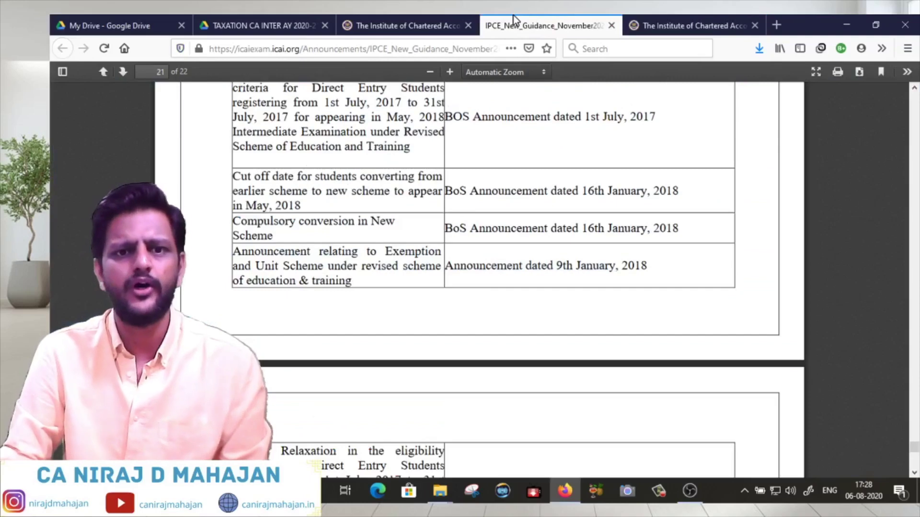
left_click(399, 16)
scroll(511, 312, "down", 1)
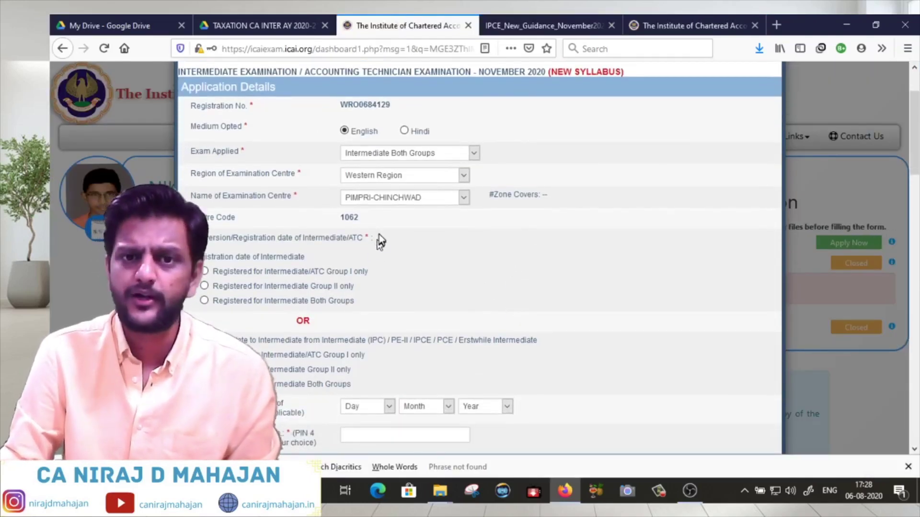
scroll(417, 242, "down", 1)
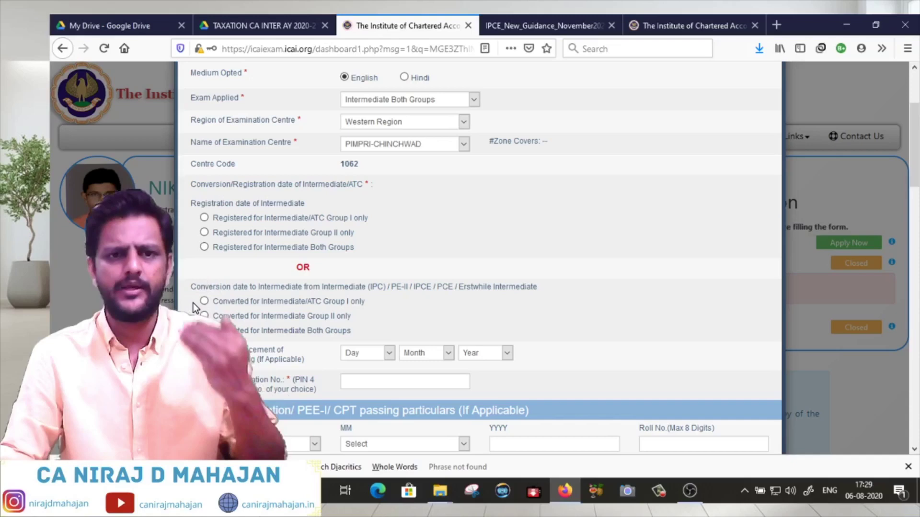
left_click(203, 247)
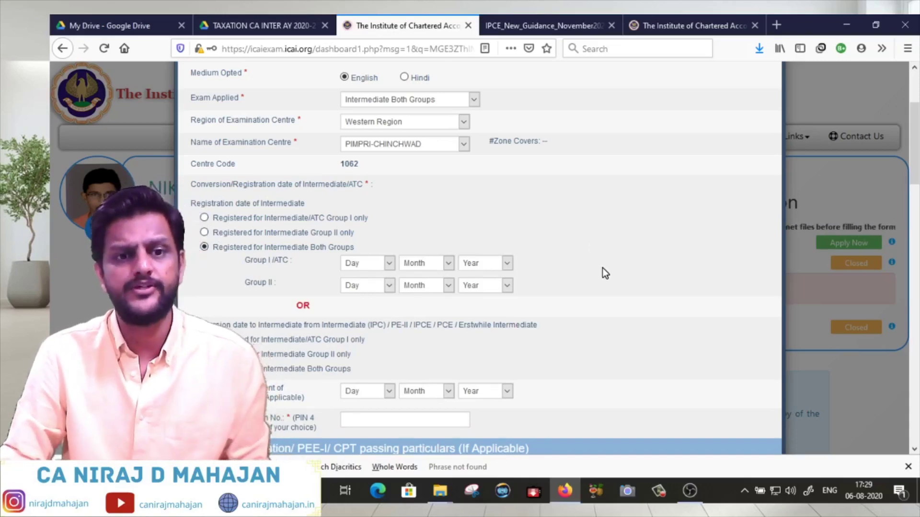
scroll(602, 268, "down", 1)
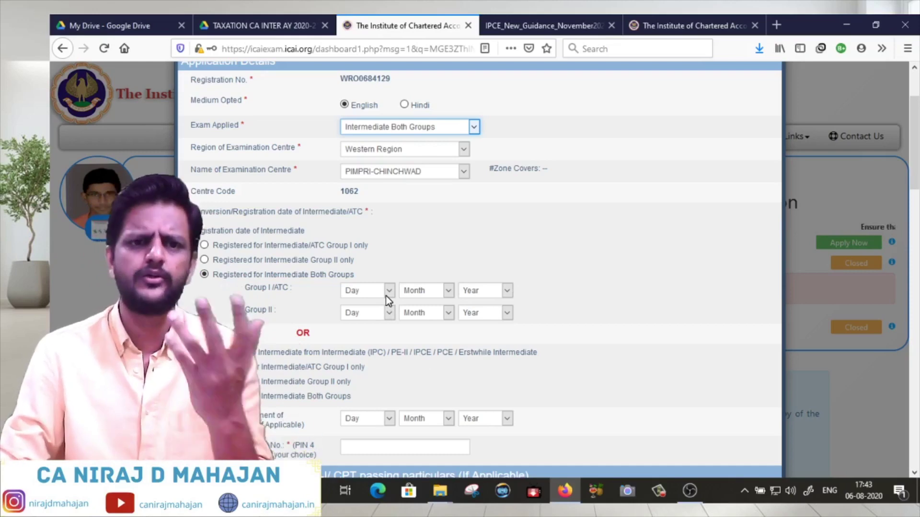
Set the Group I/ATC registration date to 11 February 2020.
left_click(388, 293)
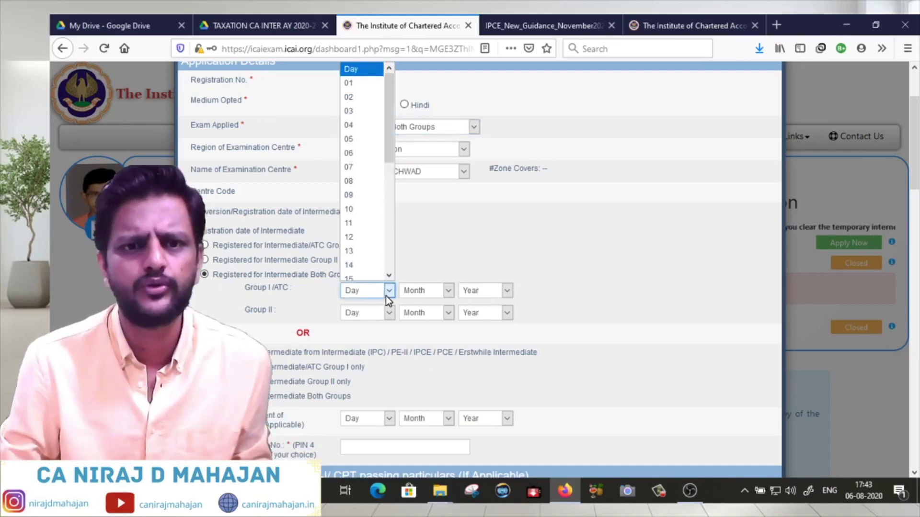
left_click(369, 221)
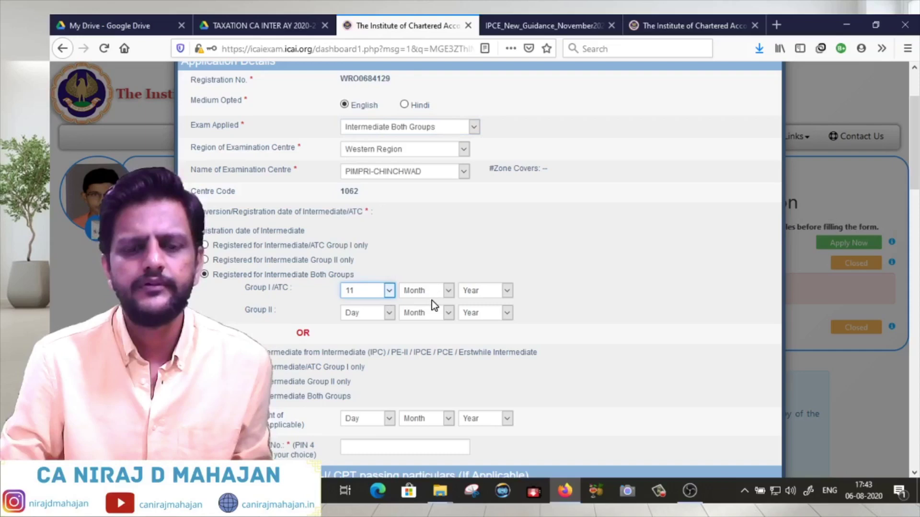
left_click(432, 295)
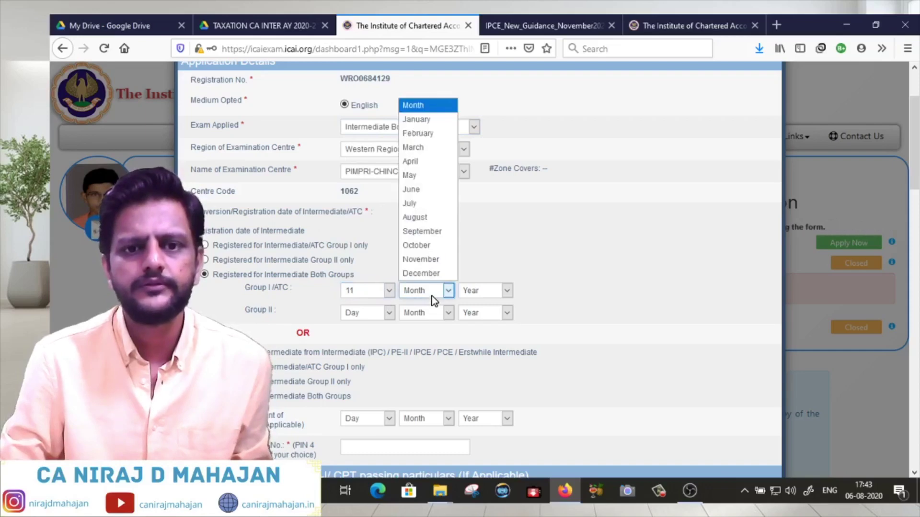
left_click(437, 133)
left_click(500, 293)
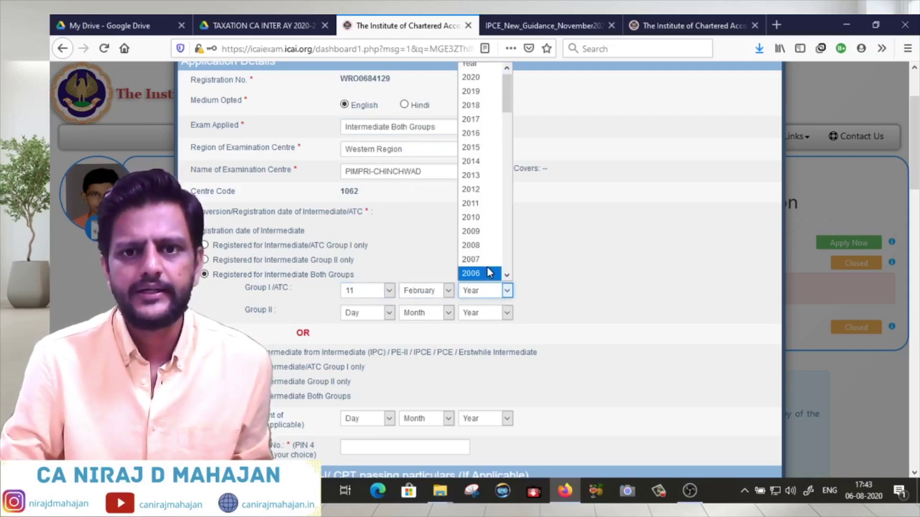
left_click(492, 83)
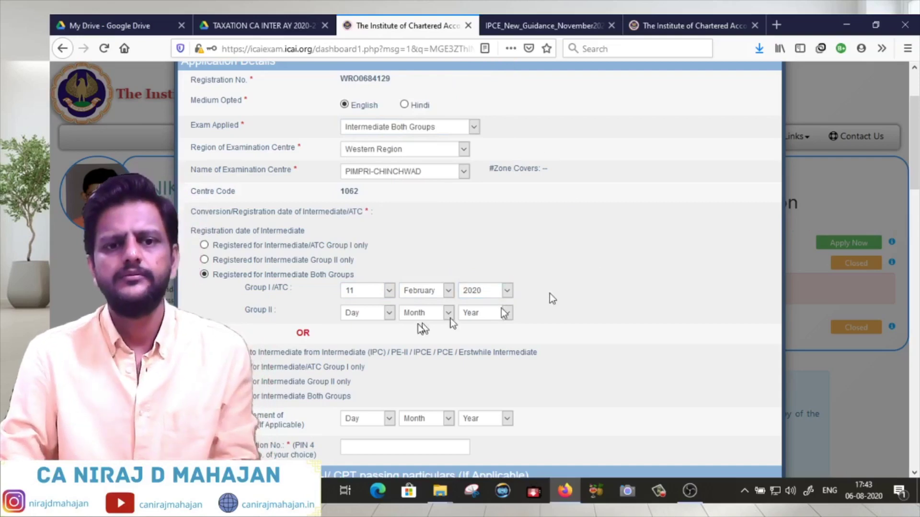
Set the Group II registration date to 11 February 2020.
left_click(367, 315)
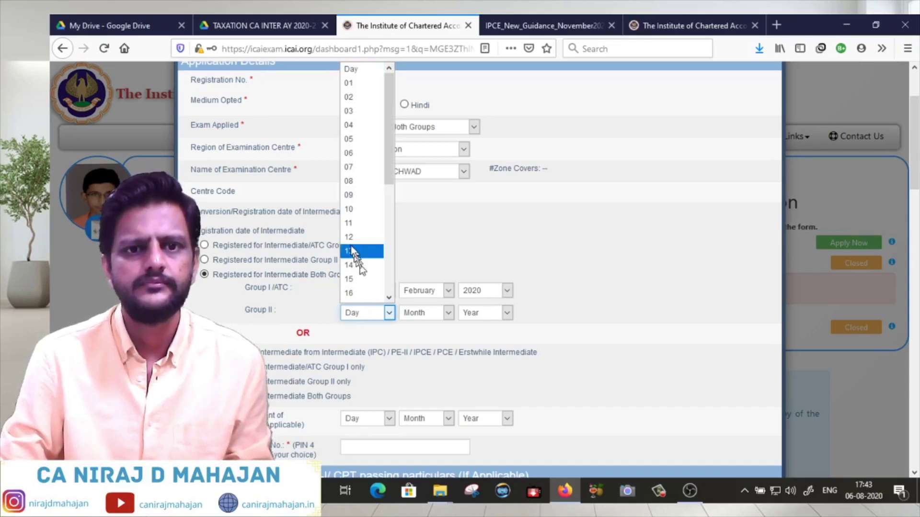
left_click(346, 226)
left_click(418, 319)
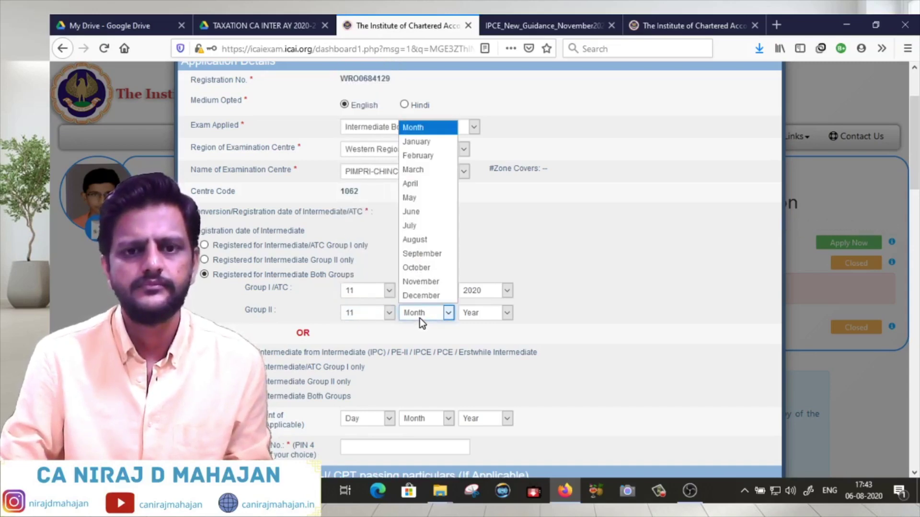
left_click(432, 156)
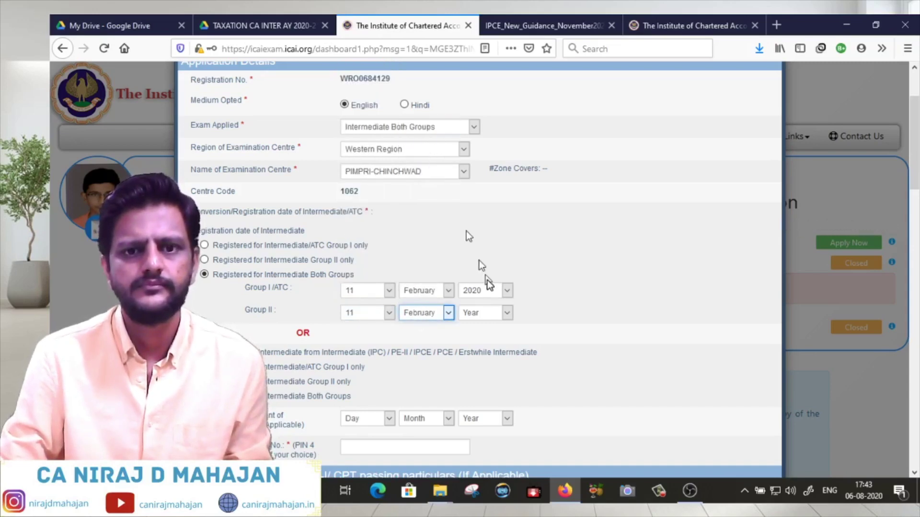
left_click(501, 313)
left_click(489, 84)
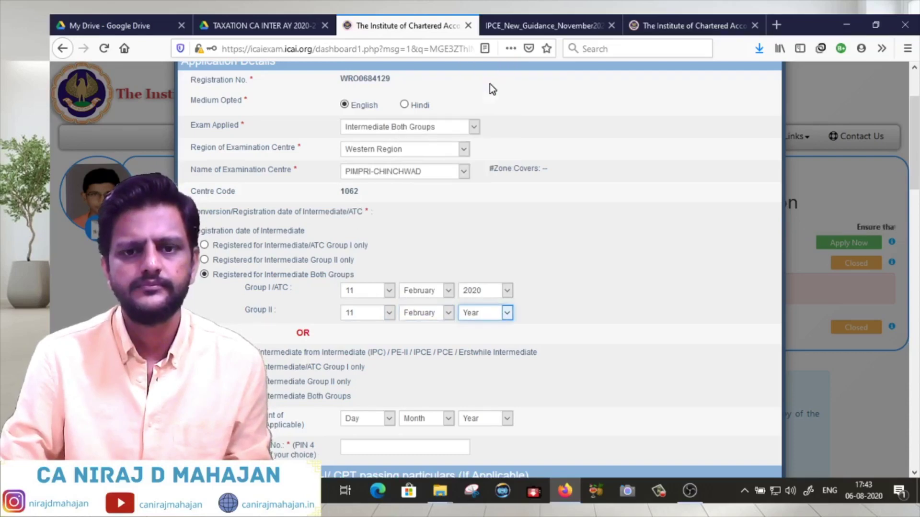
scroll(649, 206, "down", 1)
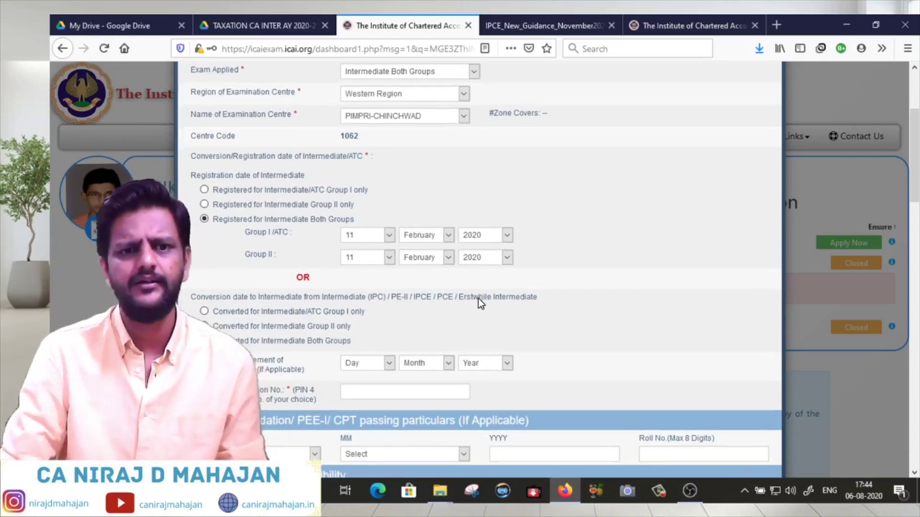
Fill the Personal Identification No. field below the registration dates with a four-digit PIN.
scroll(478, 298, "down", 1)
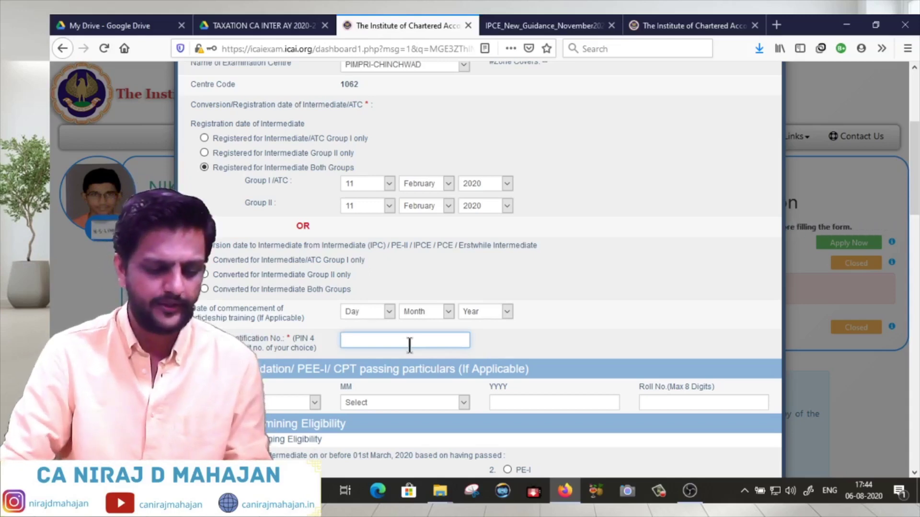
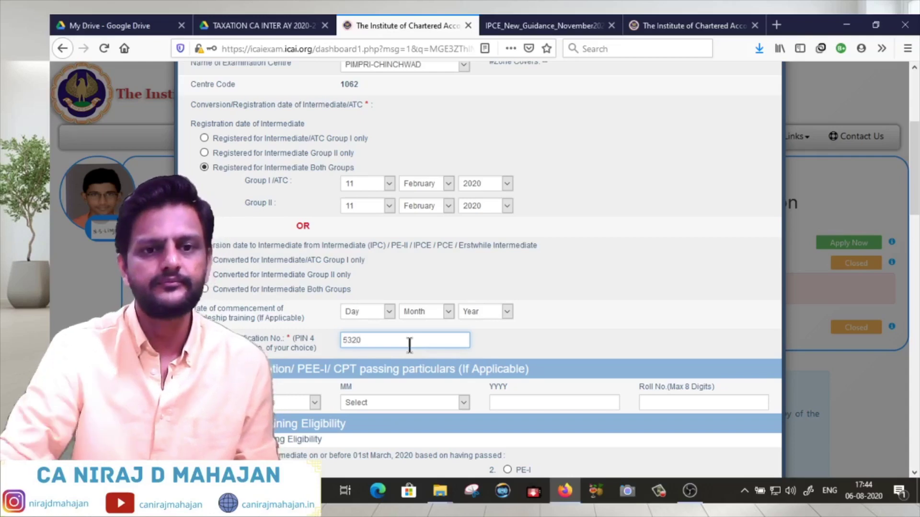
left_click(600, 308)
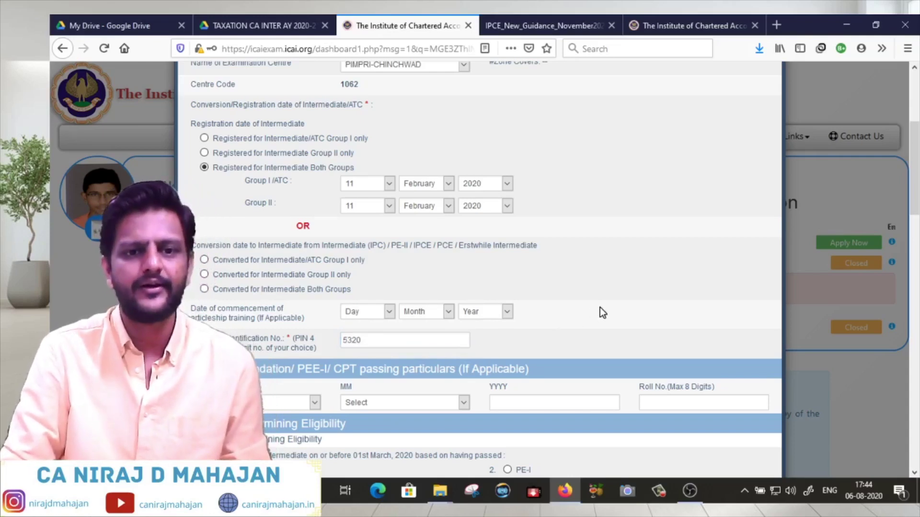
scroll(600, 308, "down", 4)
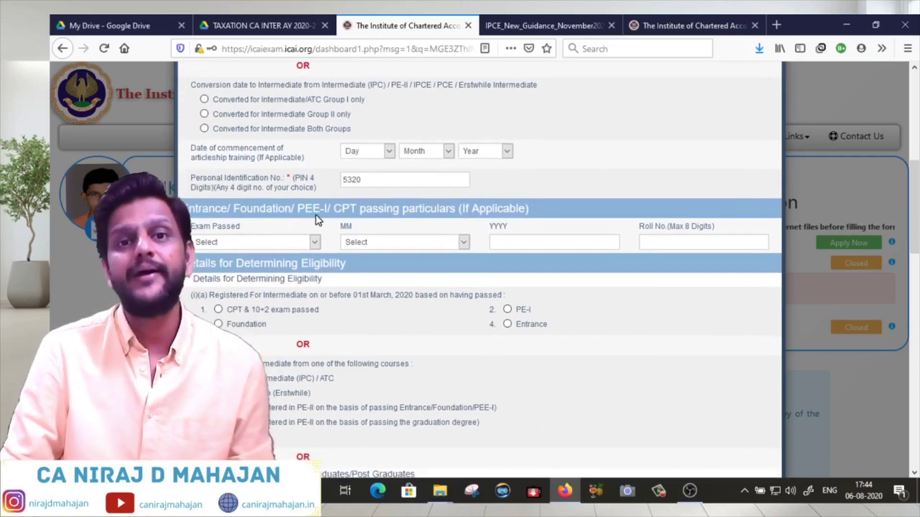
Set Exam Passed to Foundation, month 11, year 2019, and enter the candidate's roll number.
left_click(280, 247)
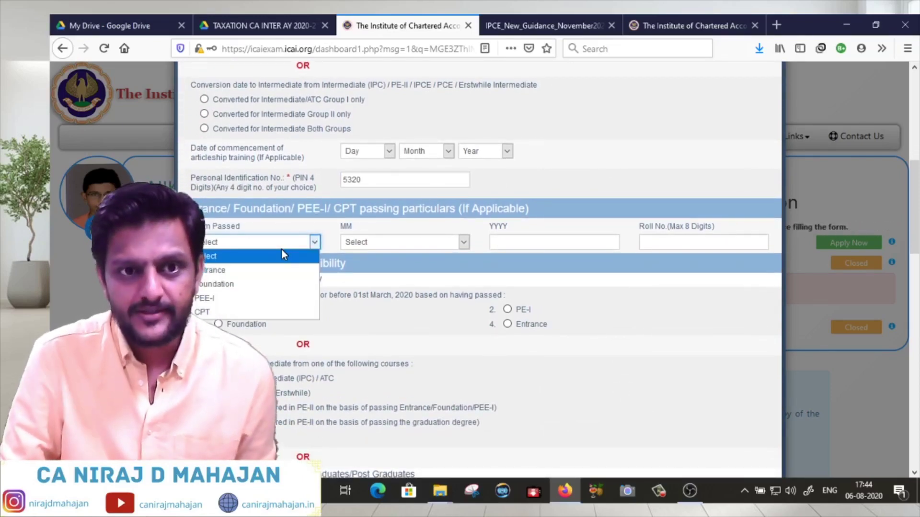
left_click(275, 280)
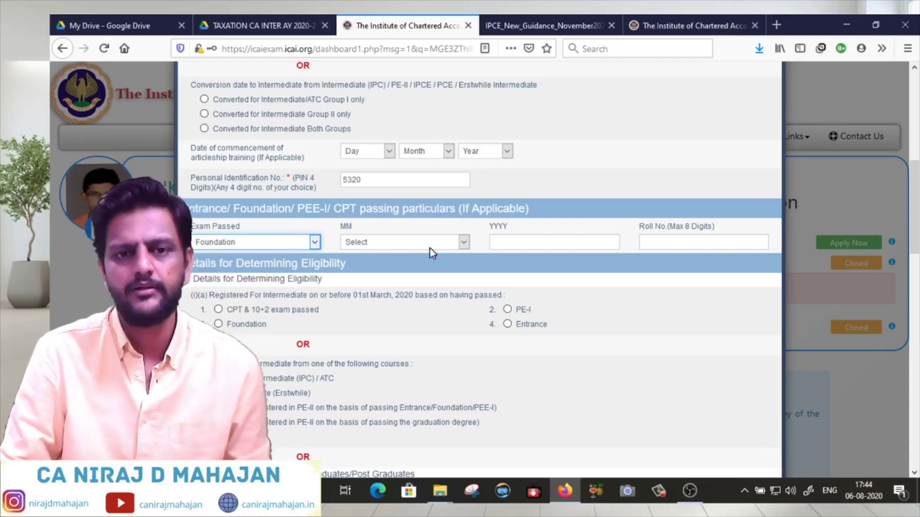
left_click(429, 248)
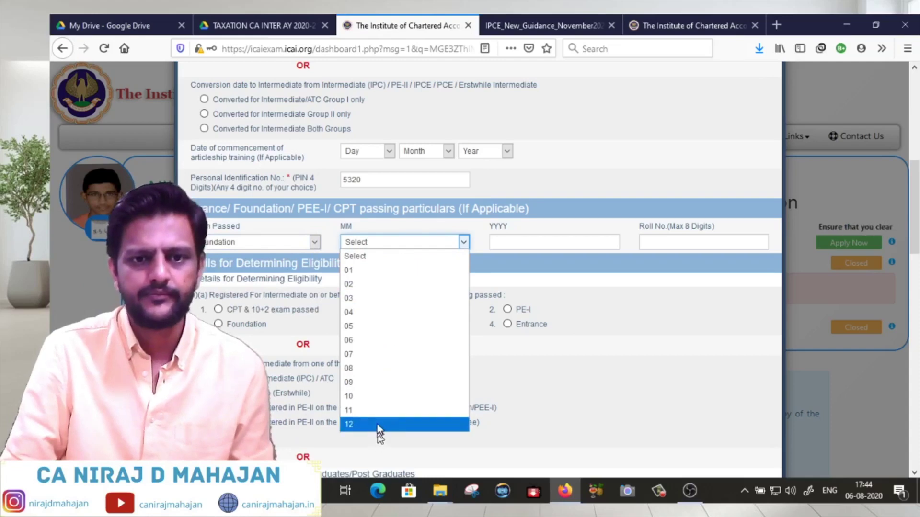
left_click(378, 410)
left_click(572, 237)
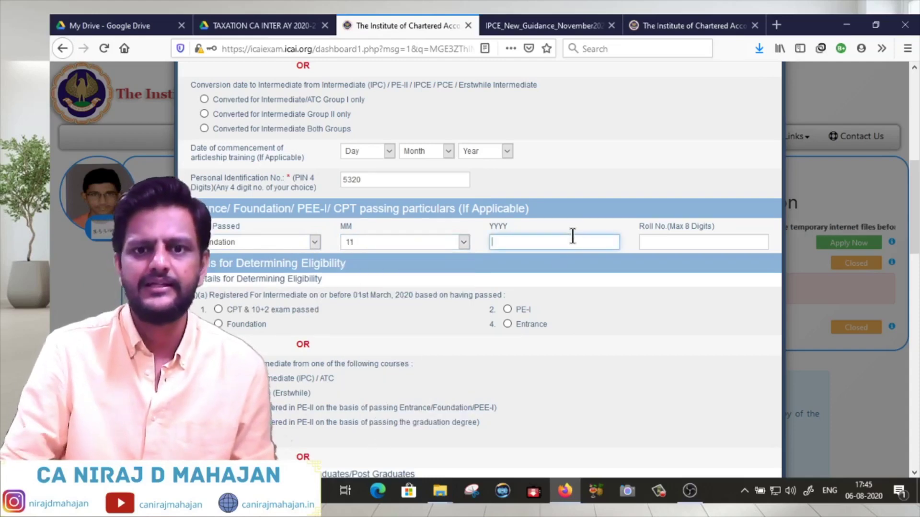
type("2019")
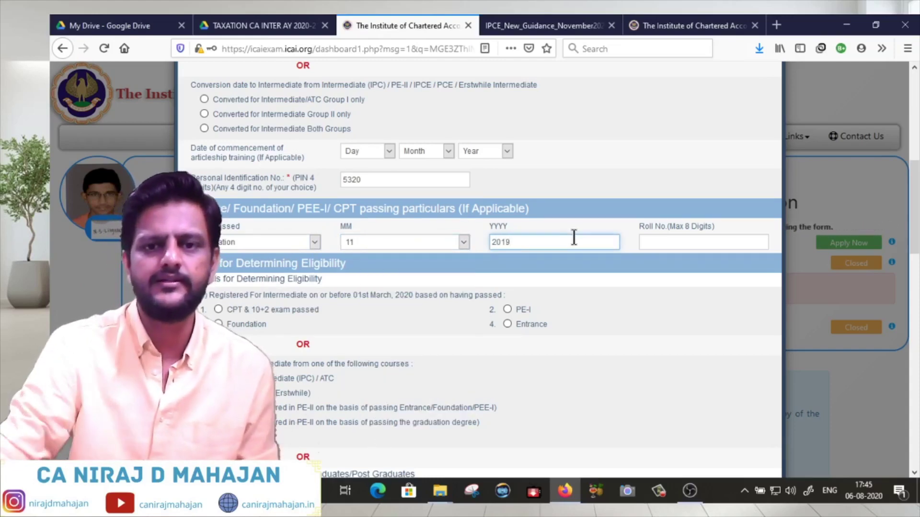
left_click(722, 244)
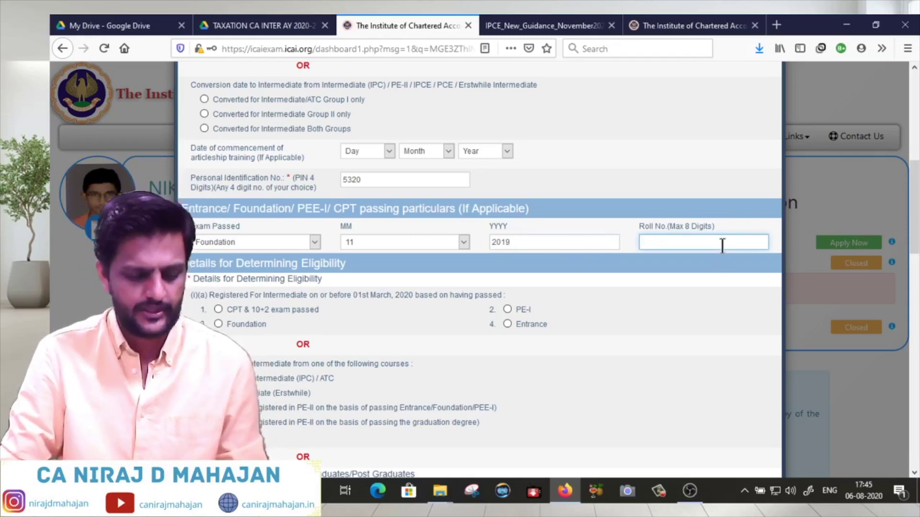
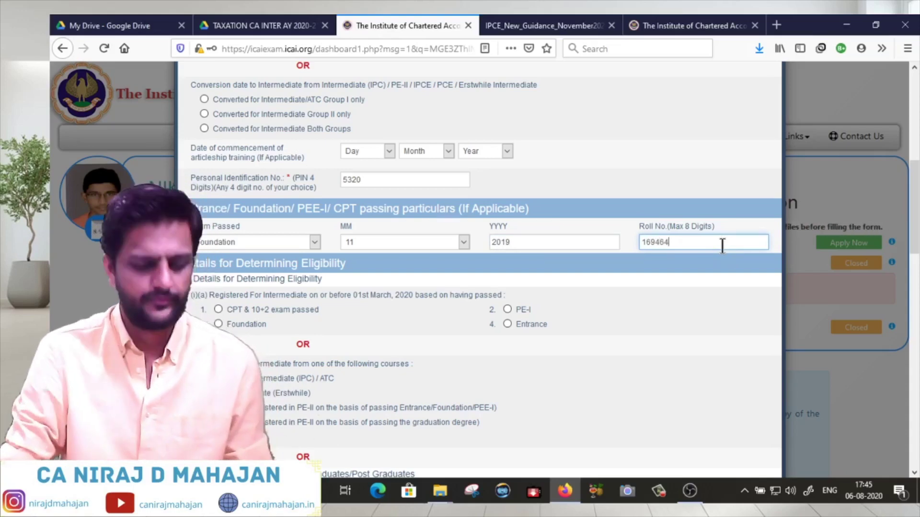
scroll(717, 290, "down", 2)
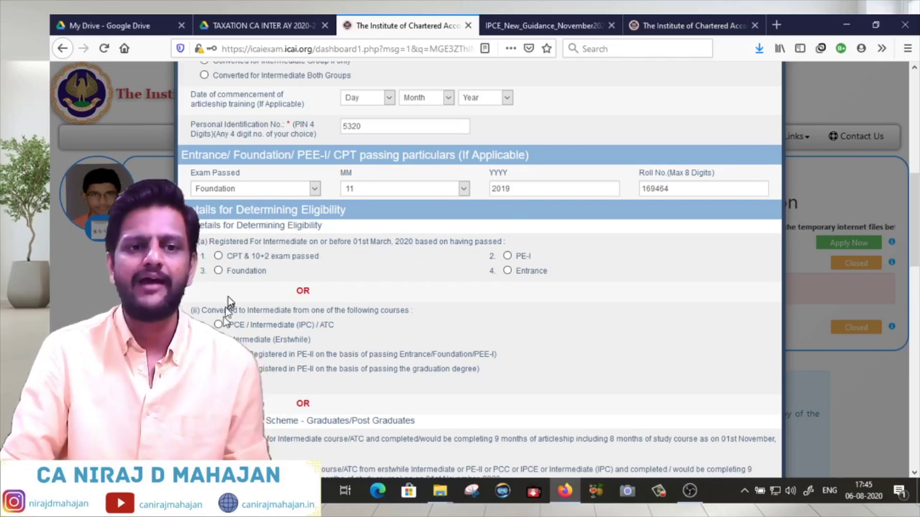
left_click(218, 271)
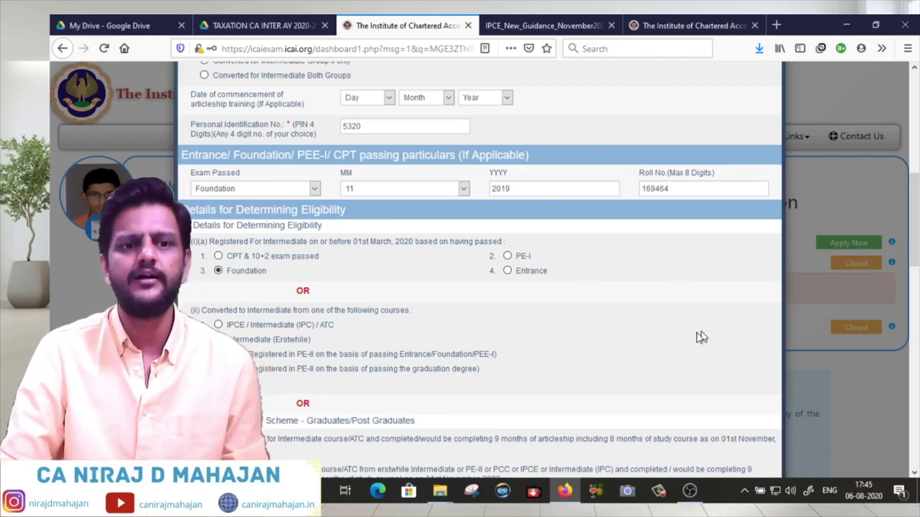
scroll(511, 327, "down", 2)
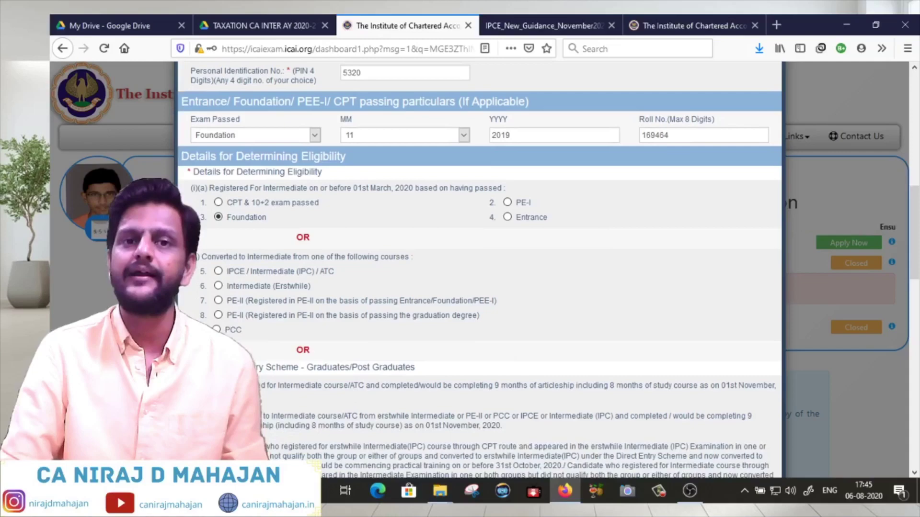
scroll(388, 343, "down", 4)
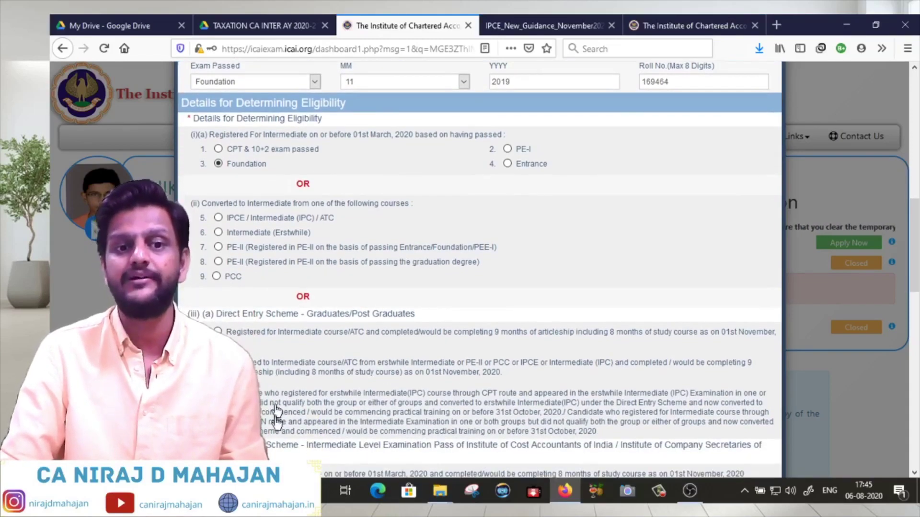
scroll(389, 343, "down", 2)
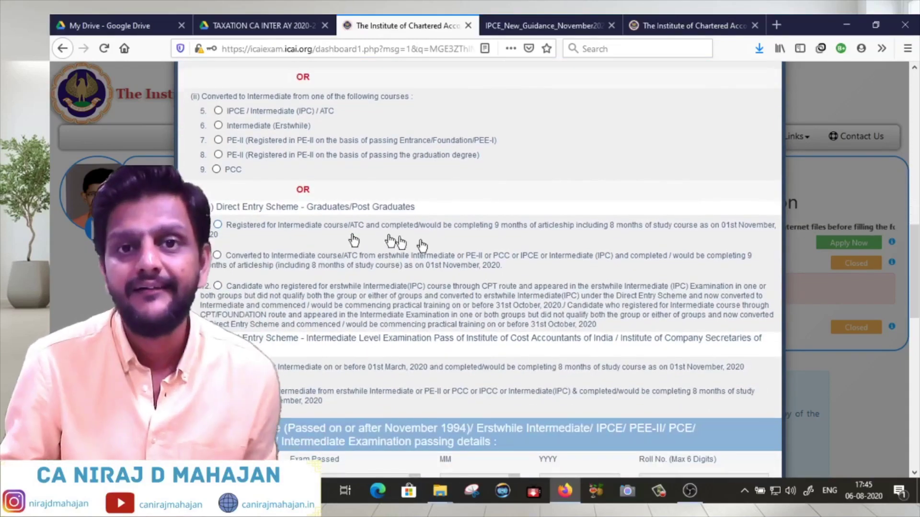
scroll(537, 225, "up", 2)
scroll(537, 220, "up", 3)
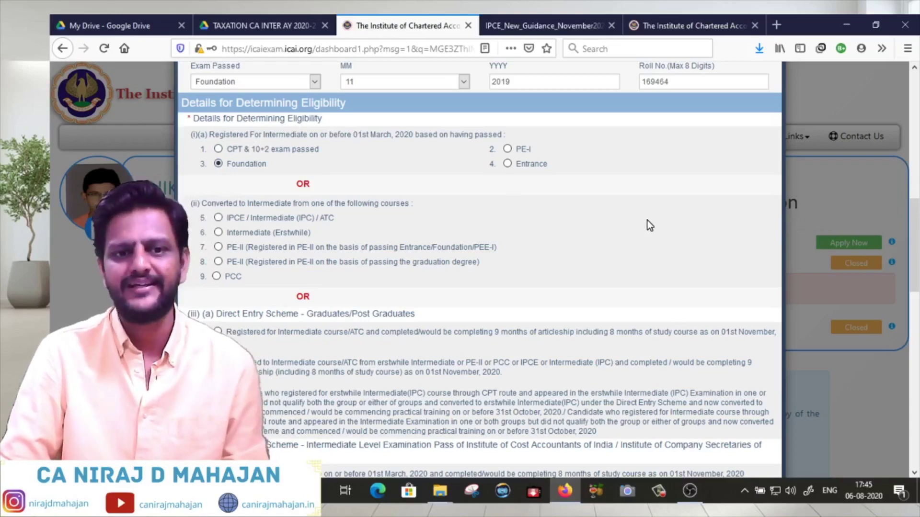
scroll(647, 221, "down", 3)
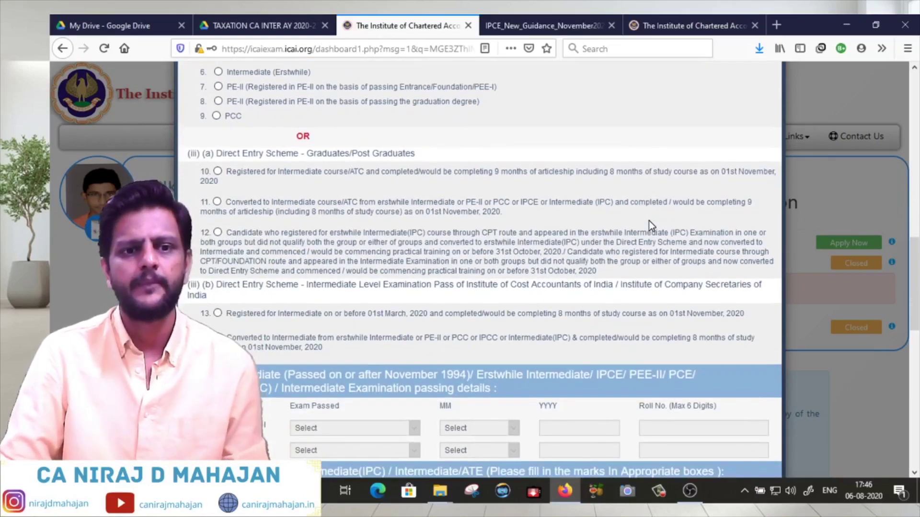
scroll(648, 224, "down", 2)
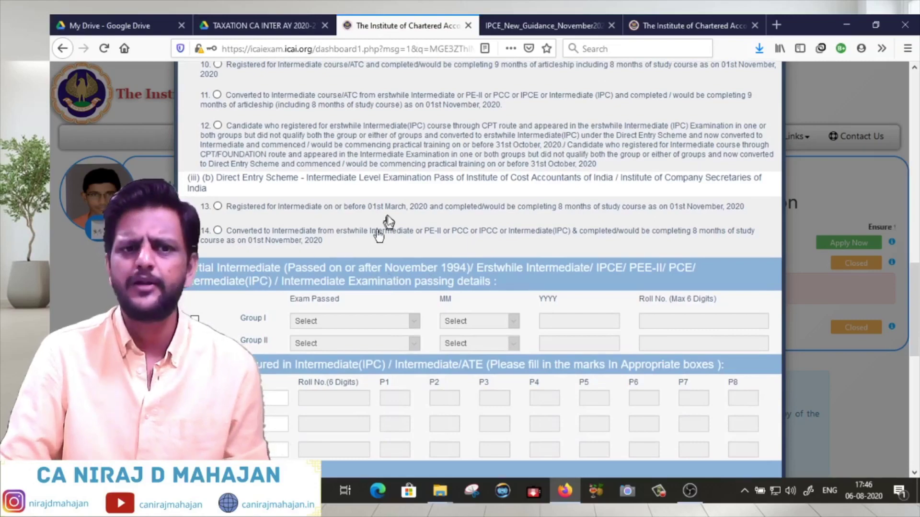
scroll(431, 201, "down", 3)
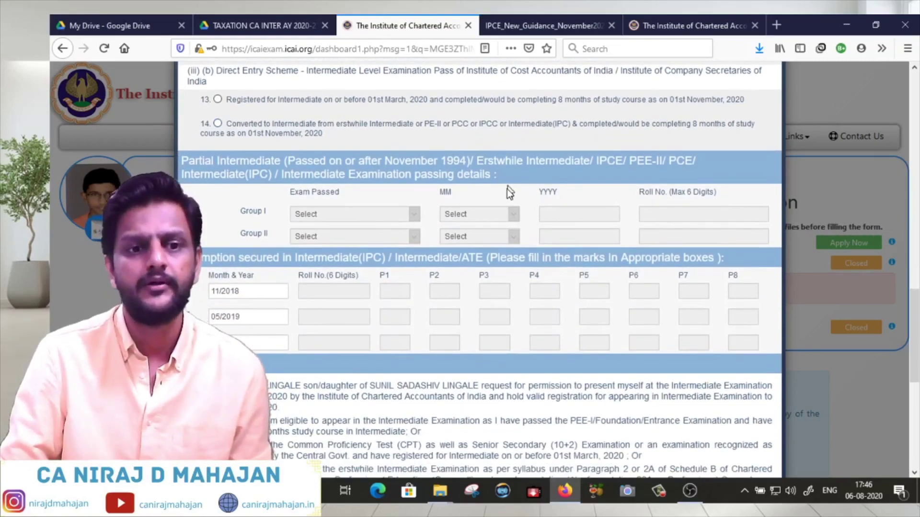
scroll(506, 189, "down", 2)
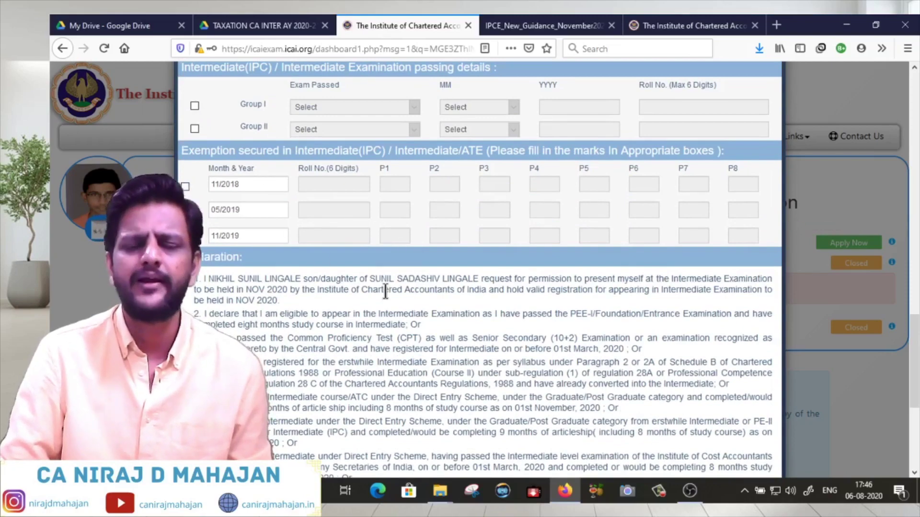
scroll(388, 297, "down", 1)
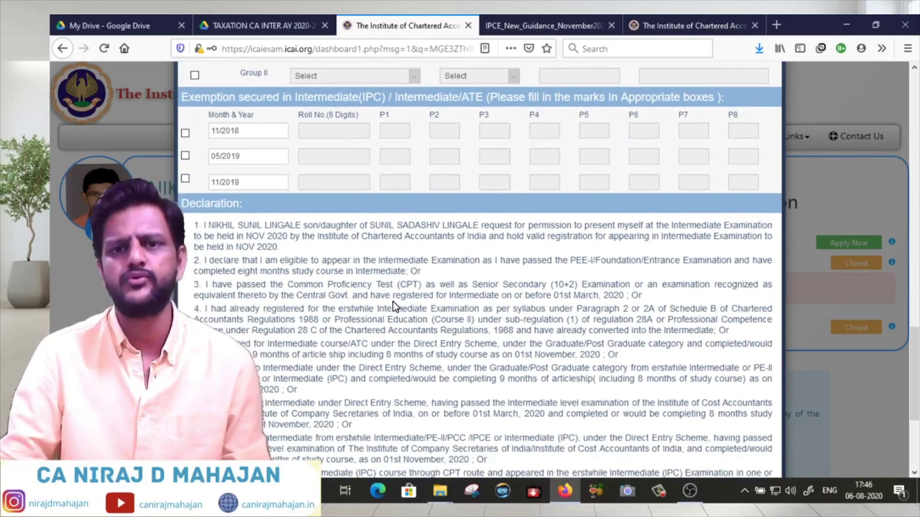
scroll(393, 302, "down", 4)
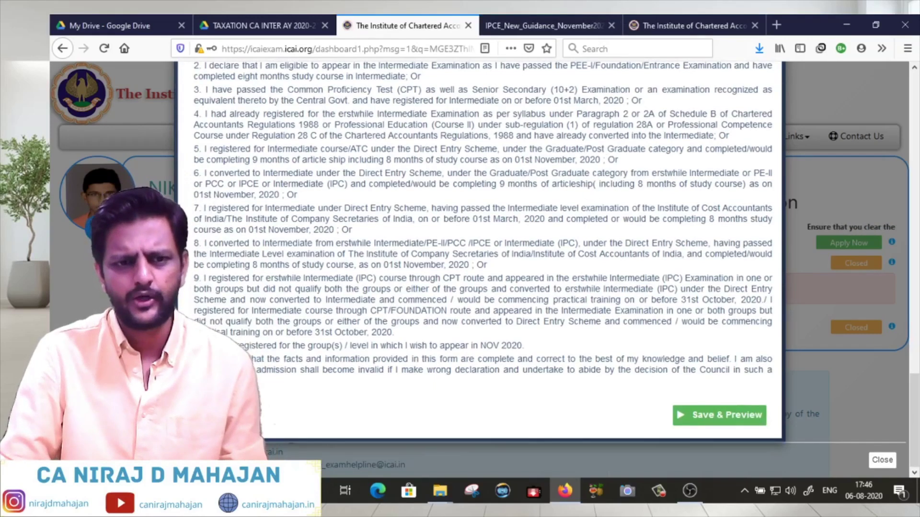
Save the form to its IPCE New Registration preview, review the guidance notes PDF, and return.
left_click(719, 426)
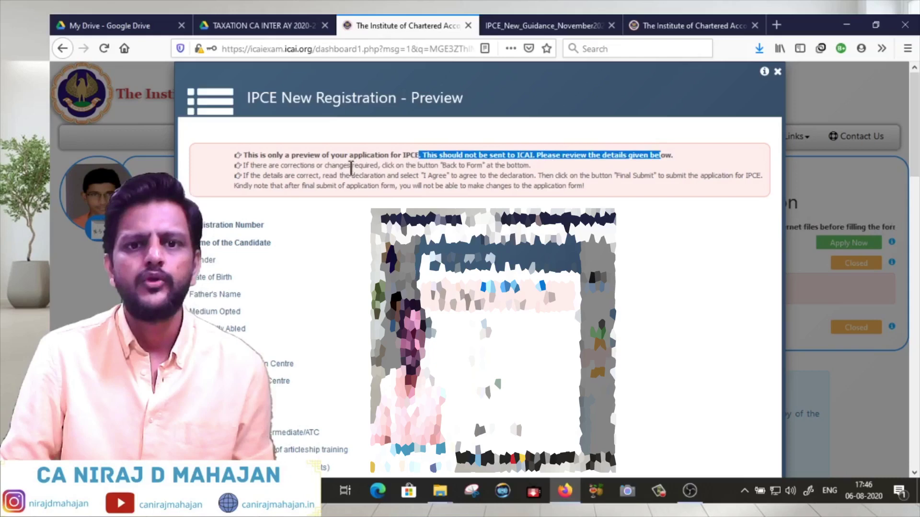
left_click_drag(355, 175, 408, 175)
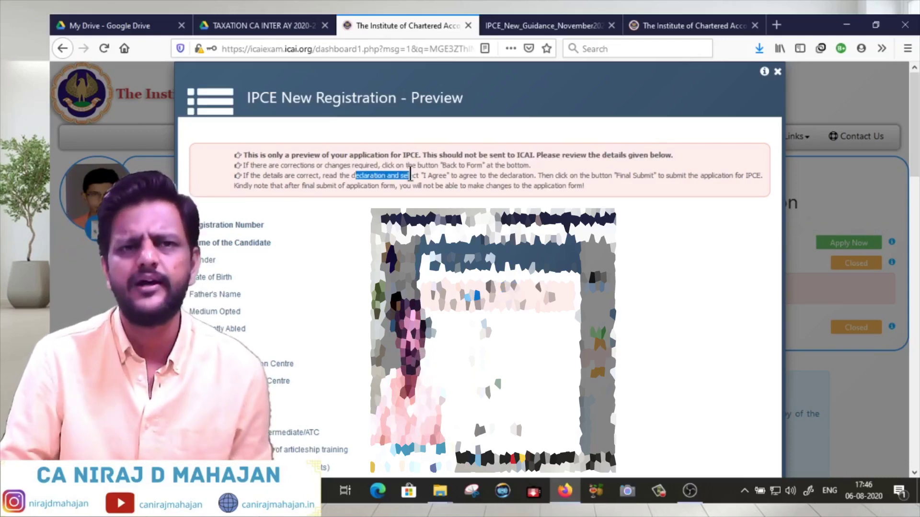
left_click(526, 25)
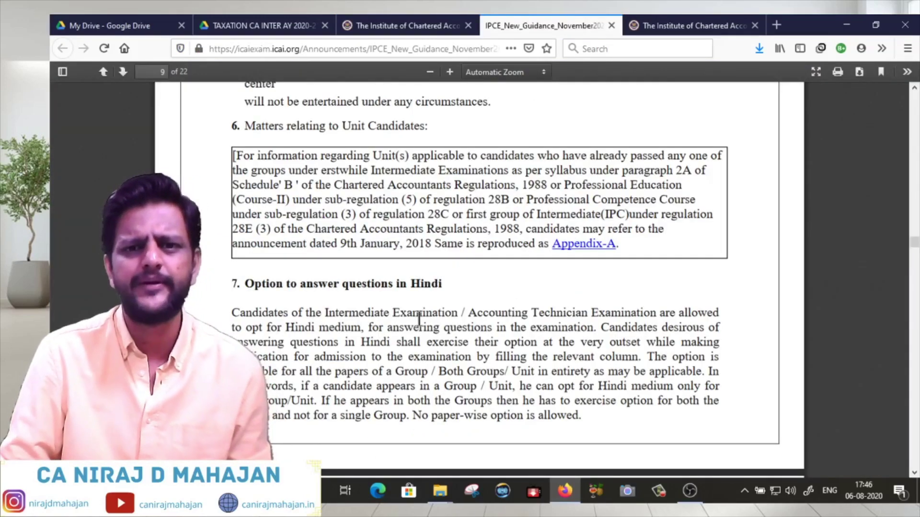
scroll(419, 319, "up", 20)
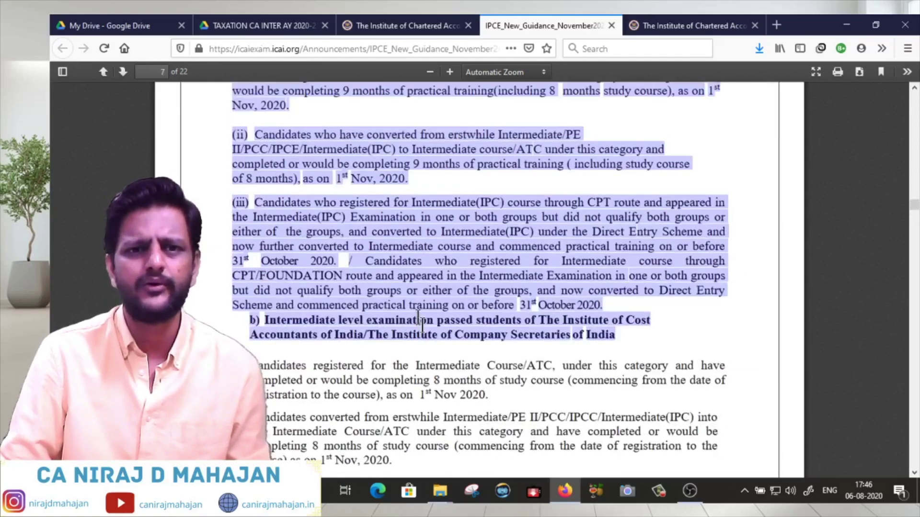
scroll(419, 318, "up", 20)
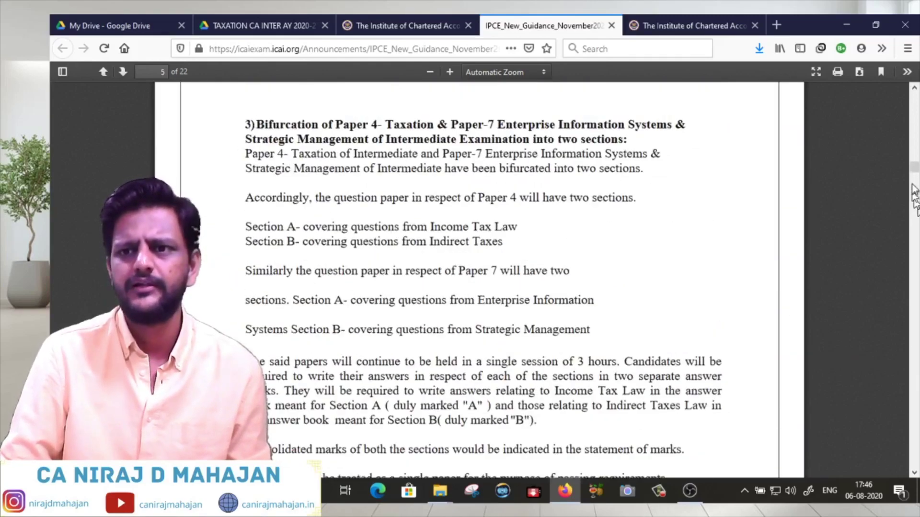
left_click_drag(913, 165, 914, 98)
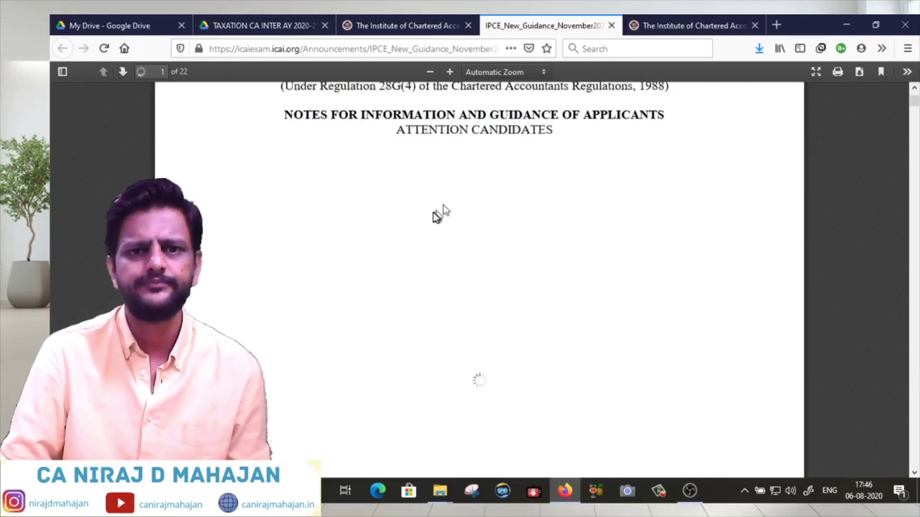
scroll(430, 248, "down", 5)
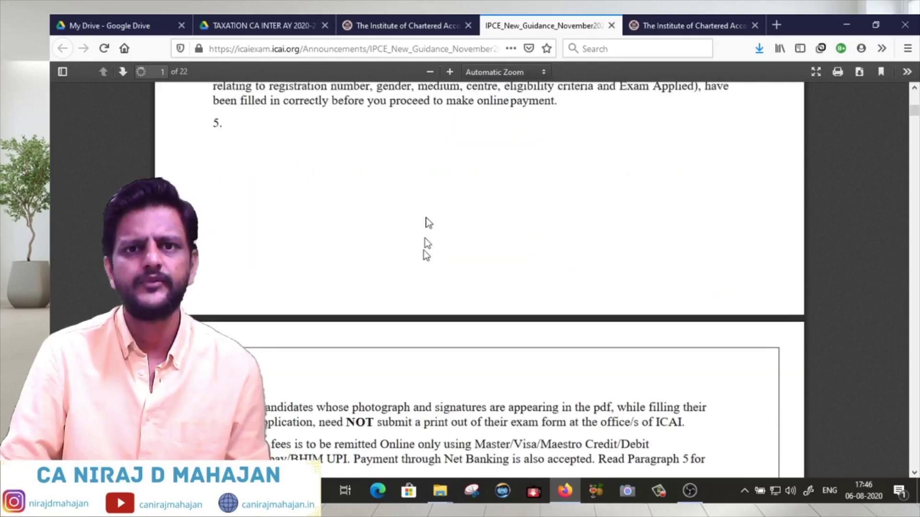
scroll(423, 250, "up", 5)
key("ctrl+shift+Tab")
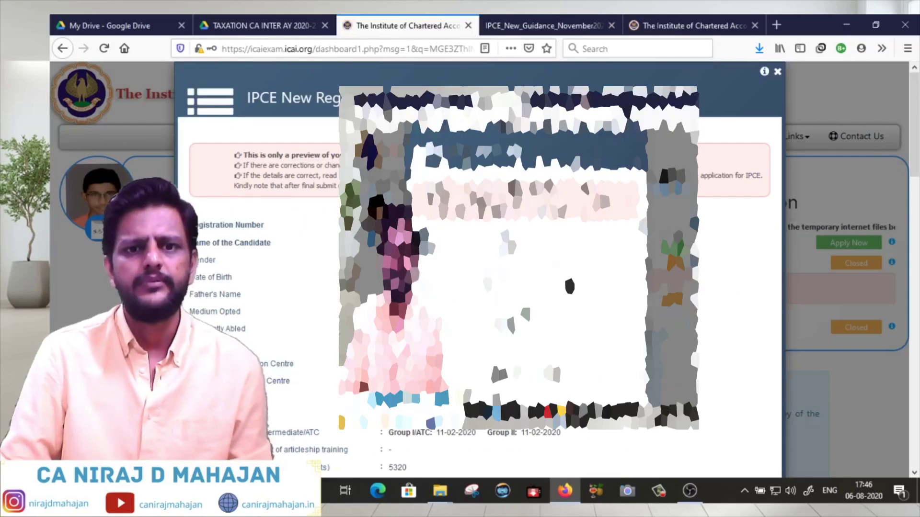
scroll(481, 224, "down", 2)
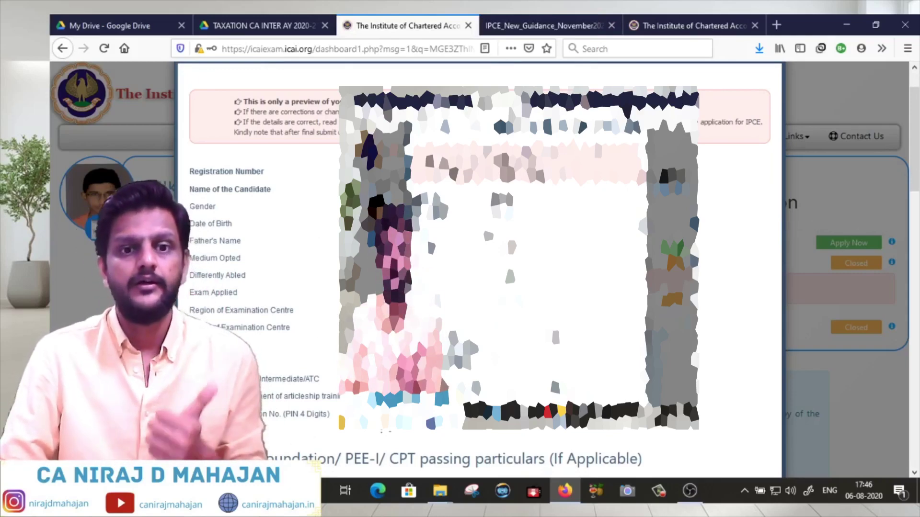
scroll(483, 223, "down", 2)
scroll(489, 263, "down", 1)
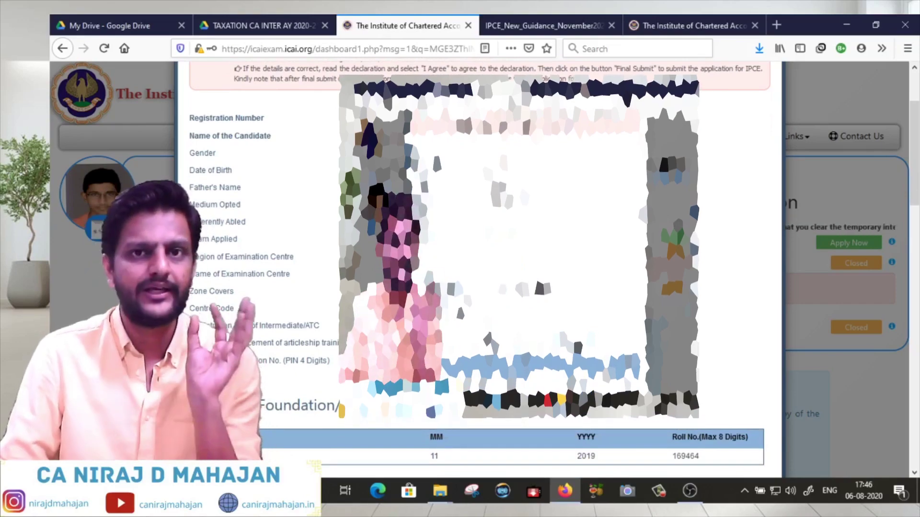
scroll(490, 244, "down", 3)
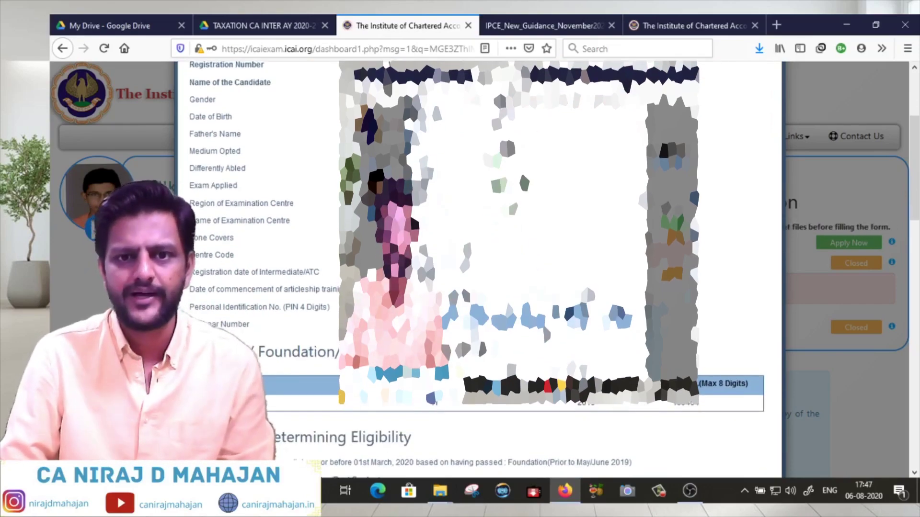
scroll(489, 244, "down", 3)
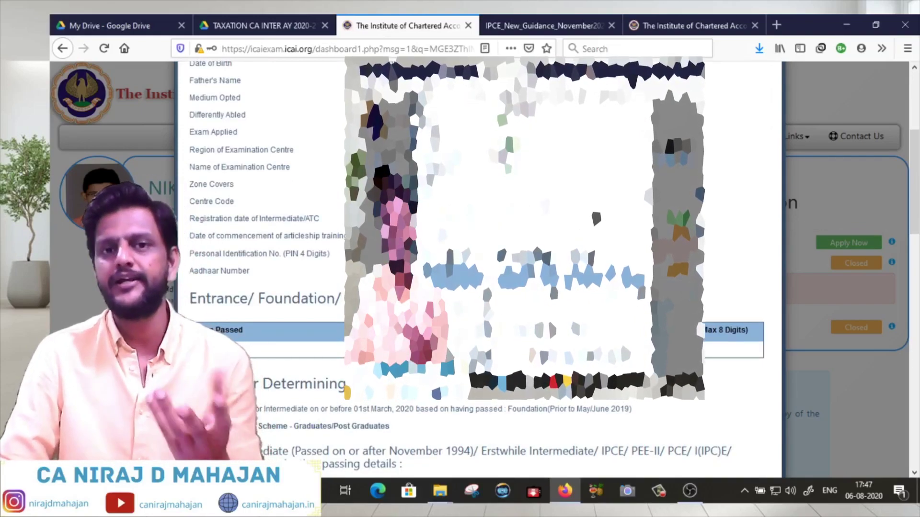
scroll(479, 268, "down", 5)
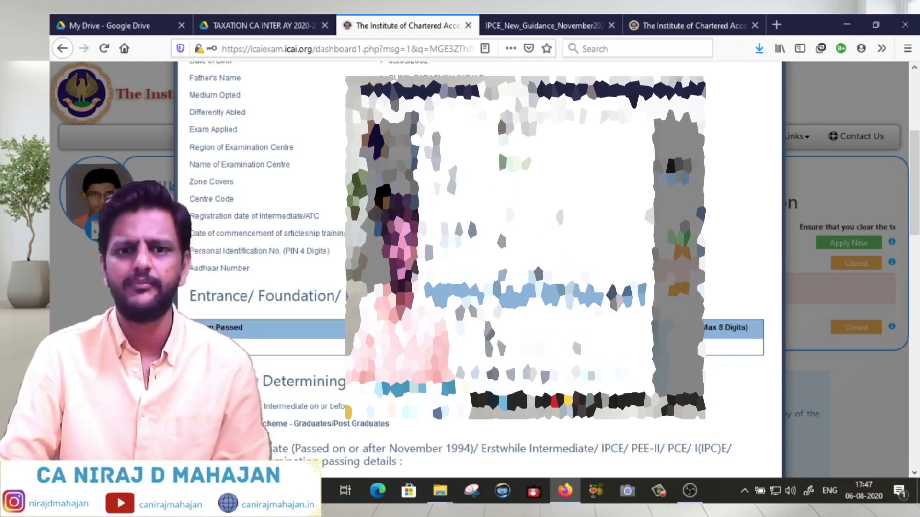
scroll(476, 268, "down", 3)
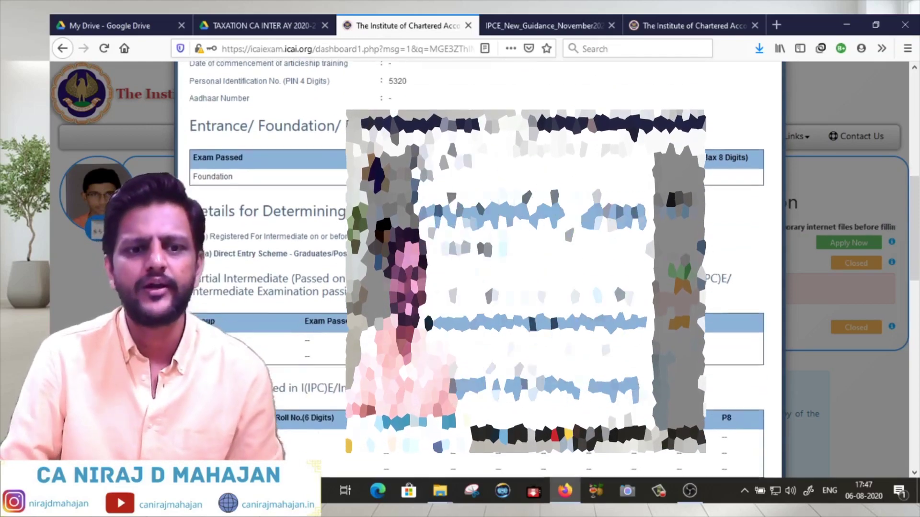
scroll(477, 269, "down", 4)
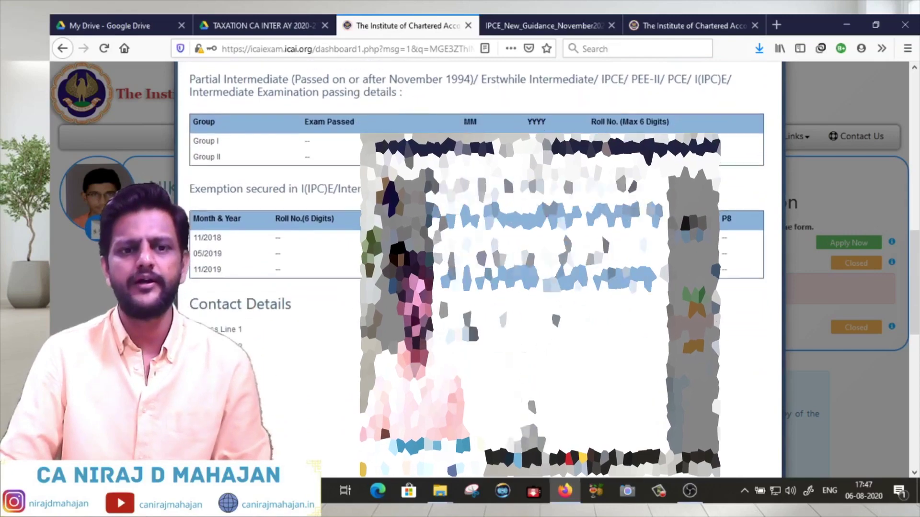
scroll(565, 268, "down", 3)
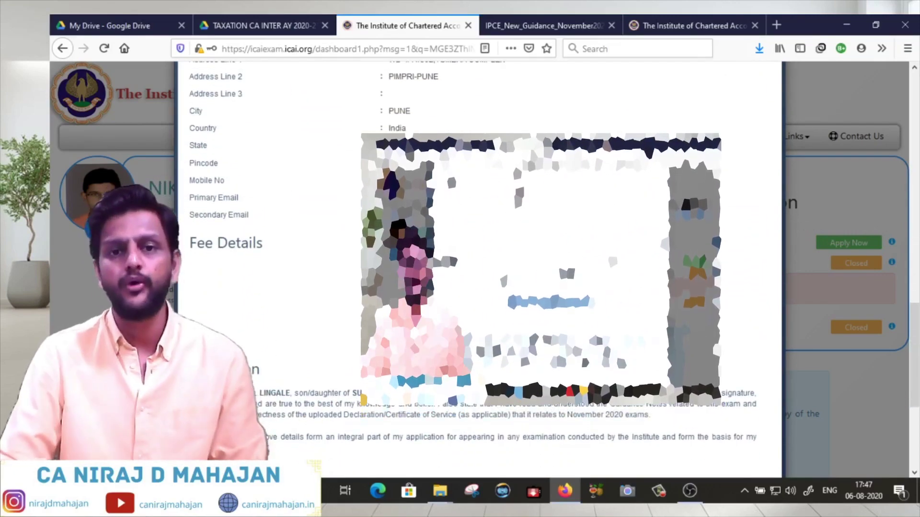
Close the popup and open the November 2020 exam's Fee Structure.
left_click(690, 25)
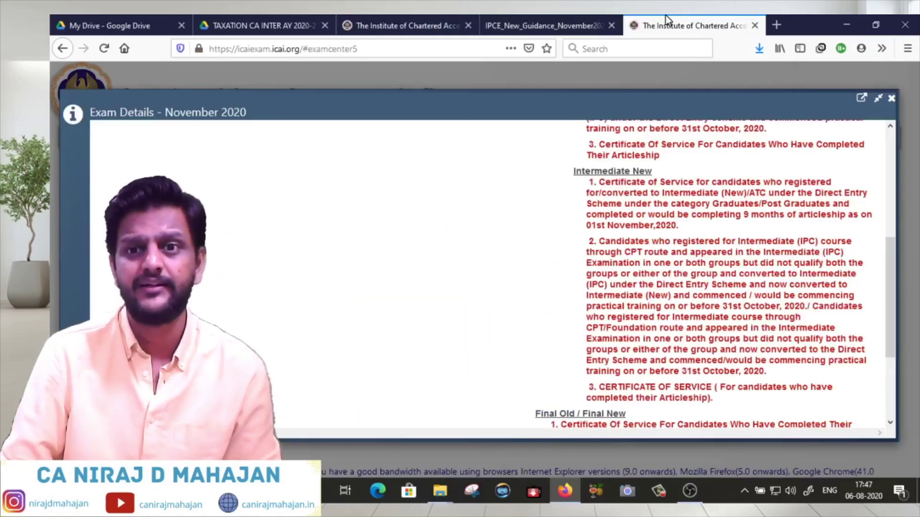
left_click(892, 99)
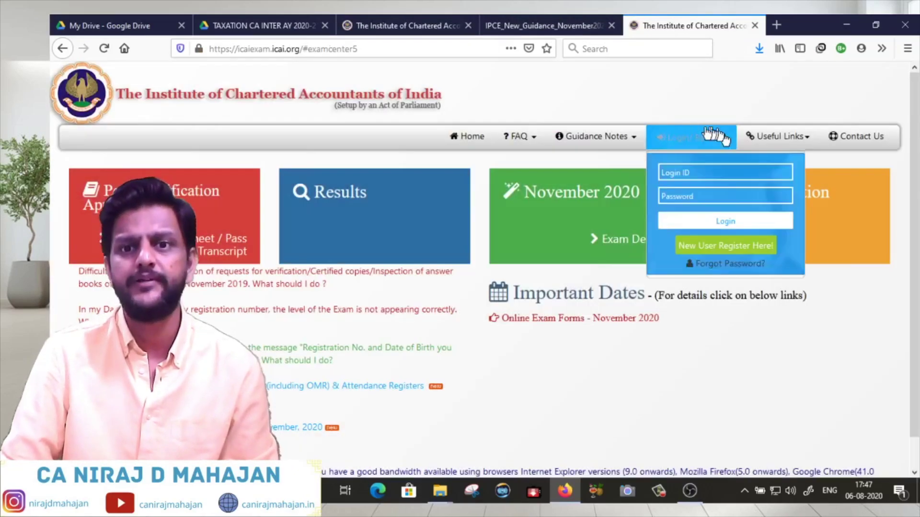
mouse_move(594, 165)
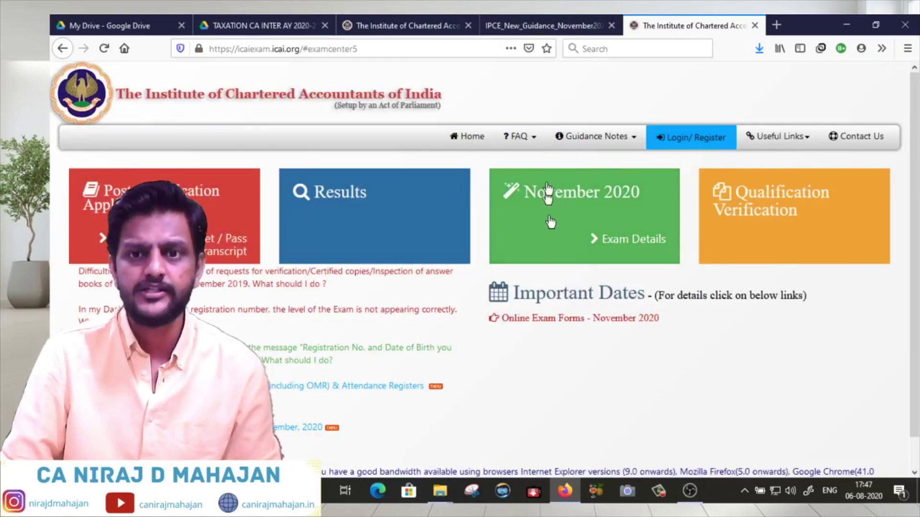
left_click(607, 201)
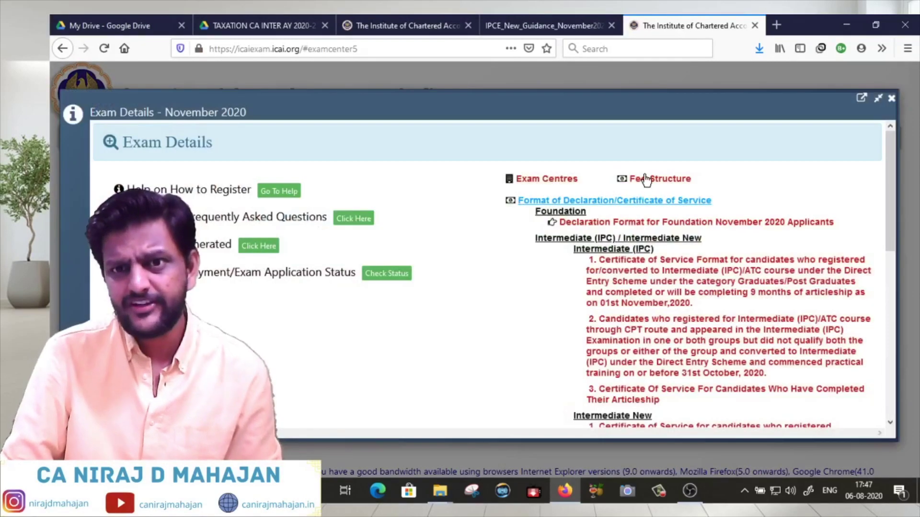
left_click(645, 176)
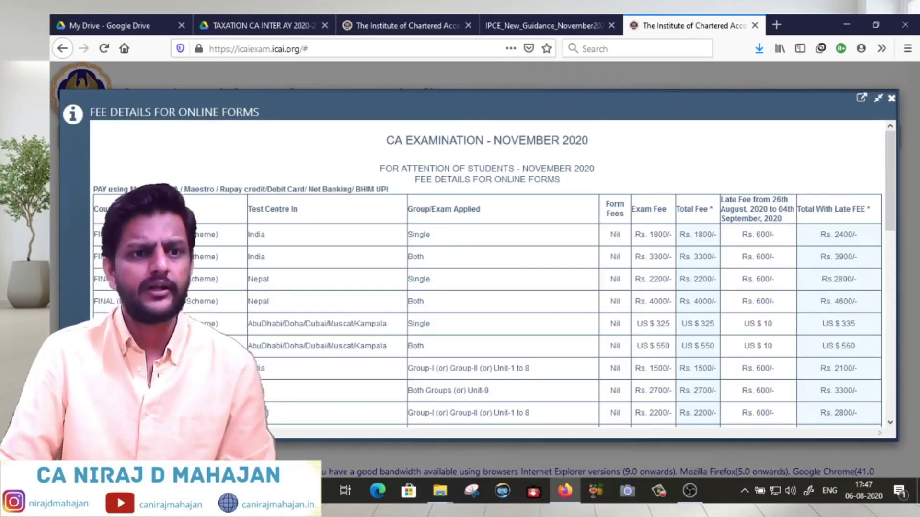
Highlight the Intermediate India Both Groups fee row showing Rs. 2700/-.
scroll(279, 254, "down", 3)
scroll(486, 273, "down", 1)
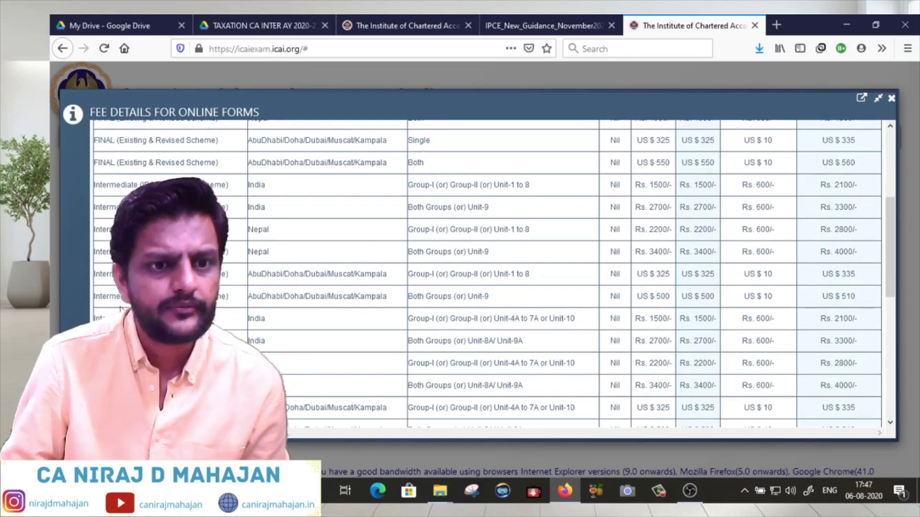
left_click_drag(249, 318, 462, 318)
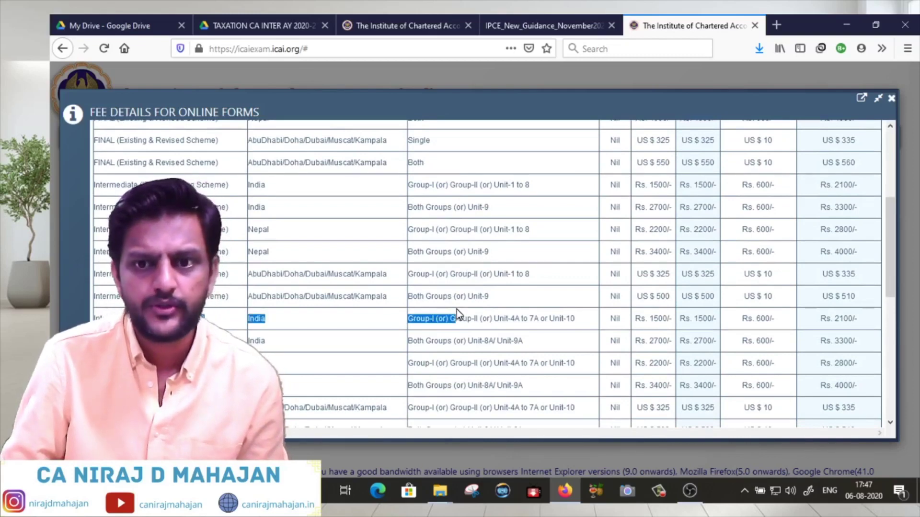
left_click(711, 280)
scroll(711, 280, "down", 2)
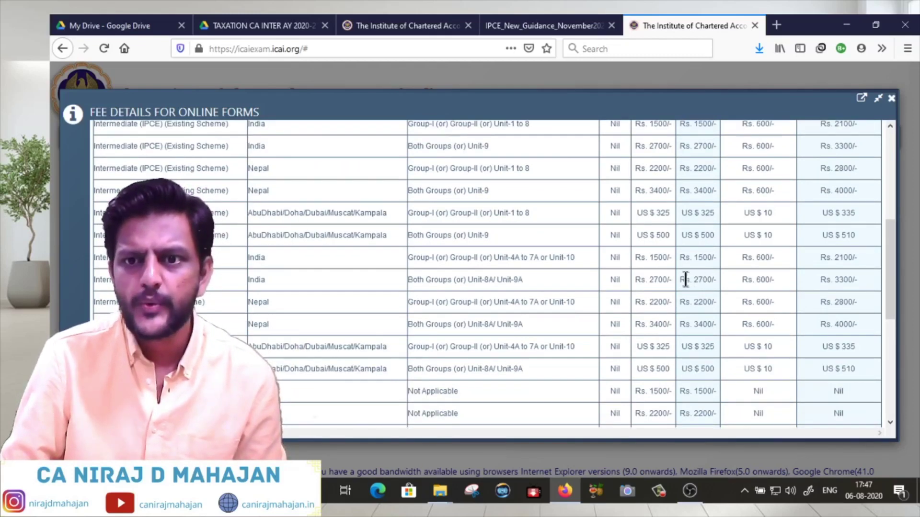
left_click_drag(685, 281, 707, 281)
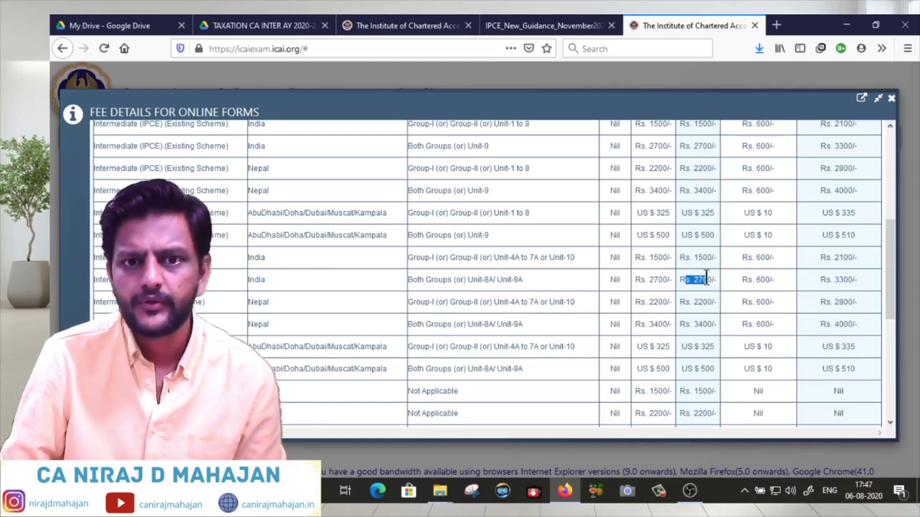
left_click_drag(247, 279, 698, 275)
scroll(700, 277, "up", 5)
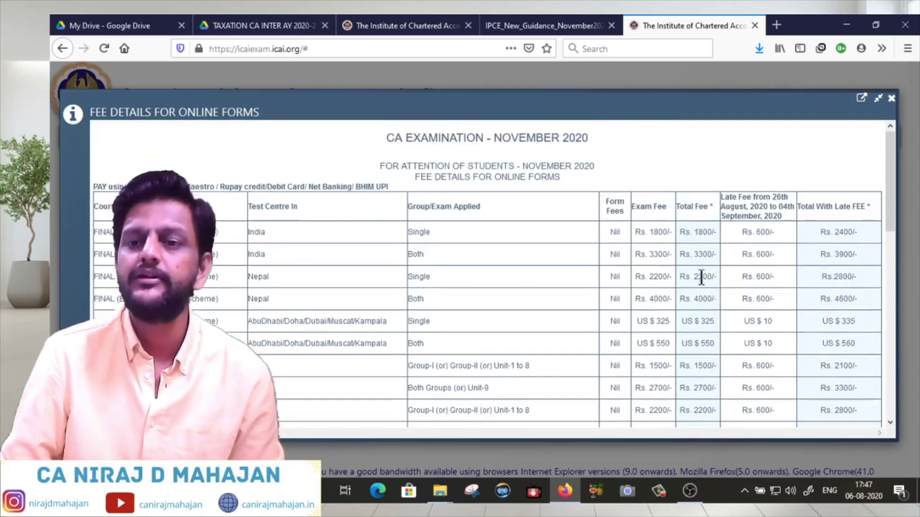
scroll(701, 278, "down", 5)
scroll(699, 284, "down", 1)
left_click_drag(713, 280, 59, 283)
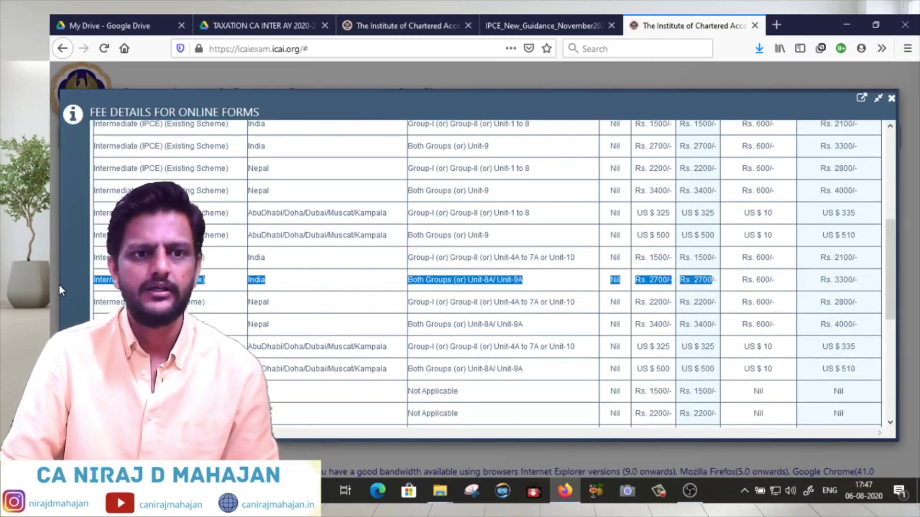
Final Submit the application from the Declaration section and confirm with OK.
left_click(541, 25)
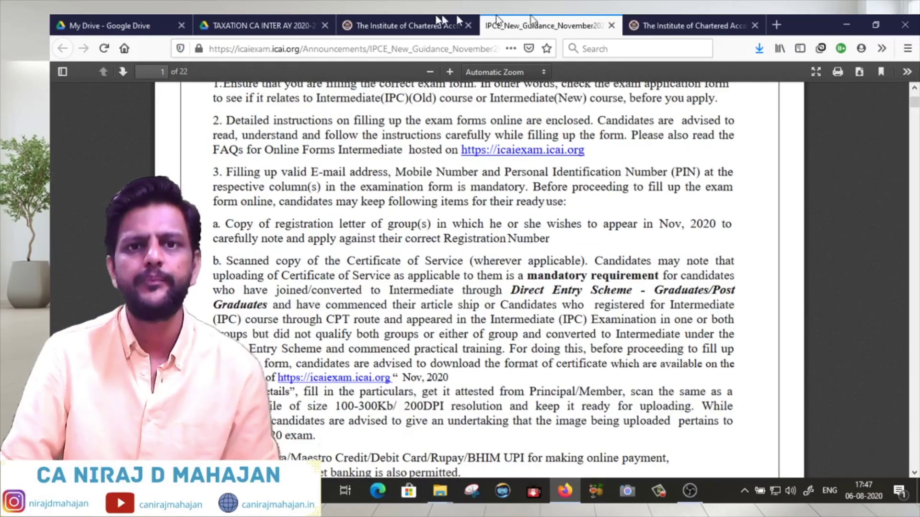
left_click(422, 25)
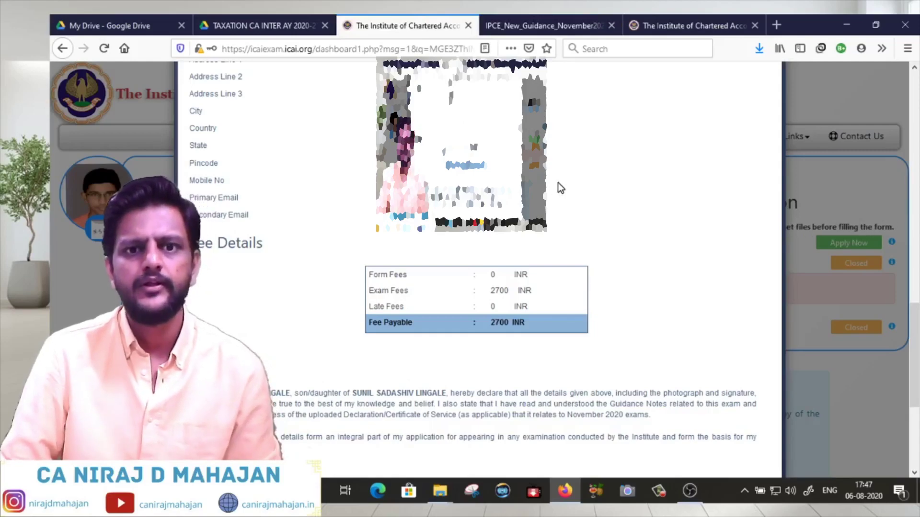
scroll(559, 187, "down", 2)
scroll(558, 182, "down", 5)
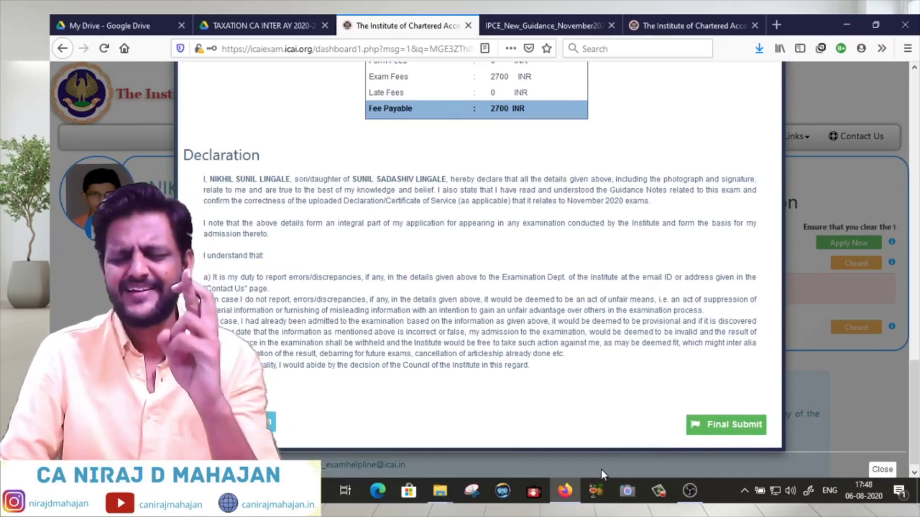
left_click(742, 424)
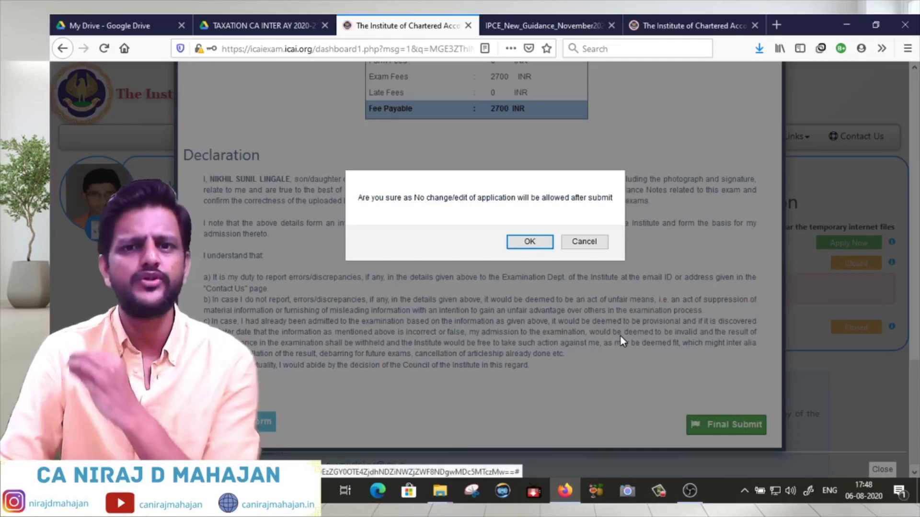
left_click(539, 244)
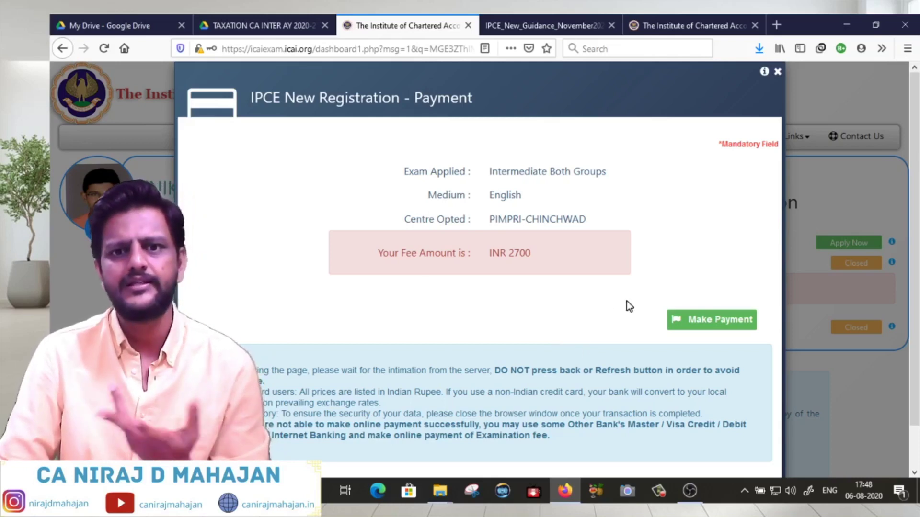
Pay the ₹2,700 fee via BHIM UPI by pasting the UPI ID and requesting payment.
left_click(739, 319)
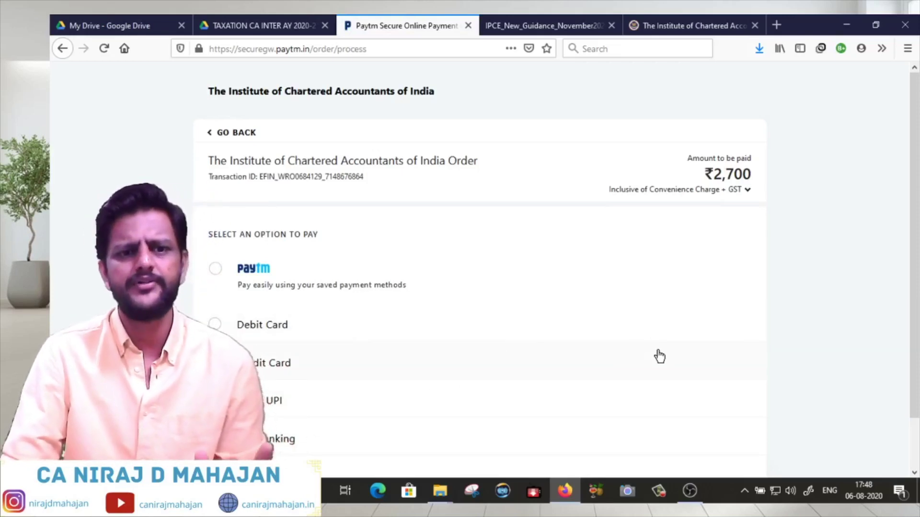
scroll(656, 355, "down", 2)
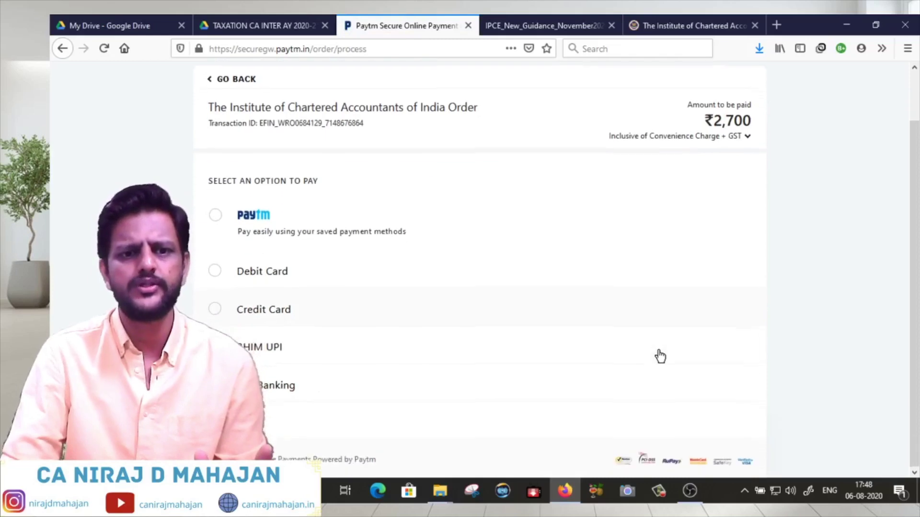
left_click(277, 347)
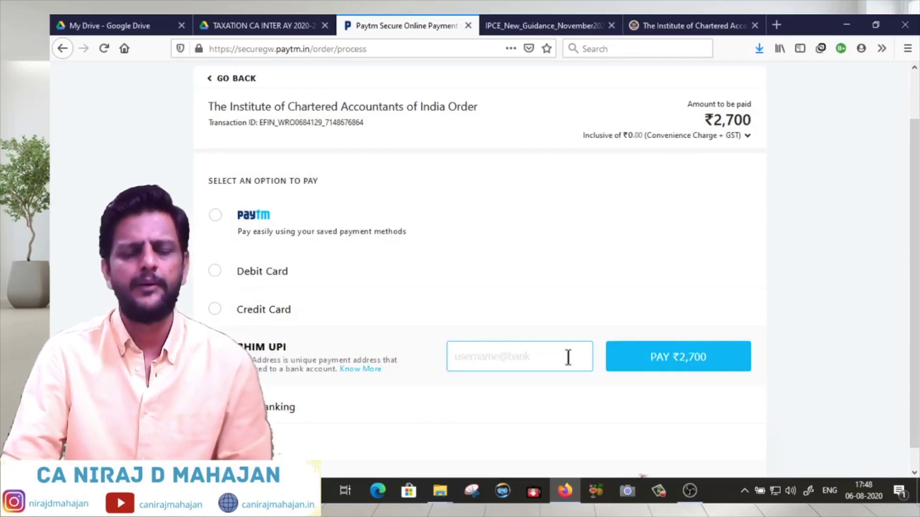
left_click(678, 357)
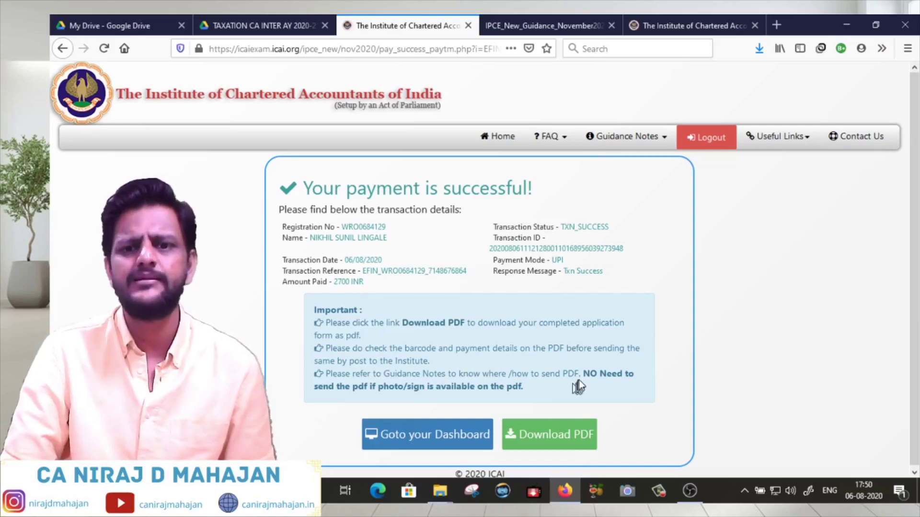
Highlight the 'NO Need to send the pdf' note and download the Registration_Form PDF.
left_click_drag(584, 373, 605, 393)
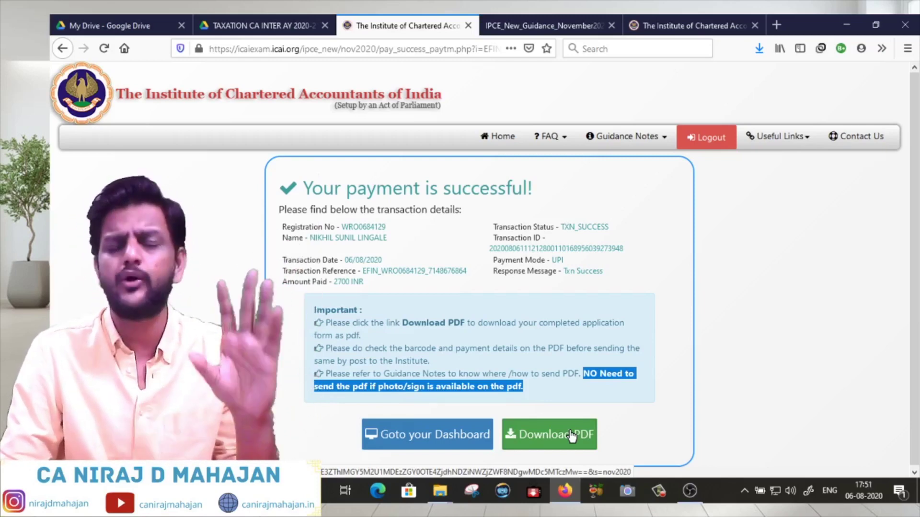
left_click(571, 435)
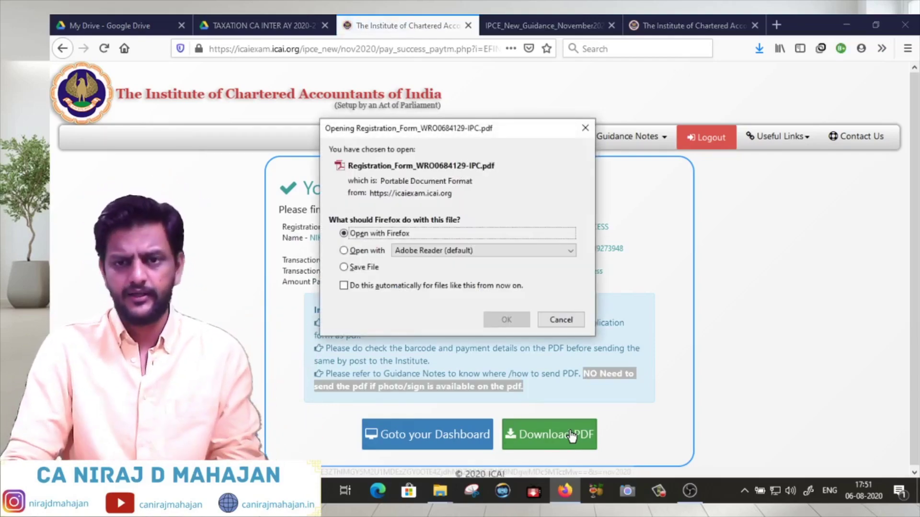
Open Registration_Form in Firefox, scroll through both pages, then return to the payment-success tab.
left_click(518, 318)
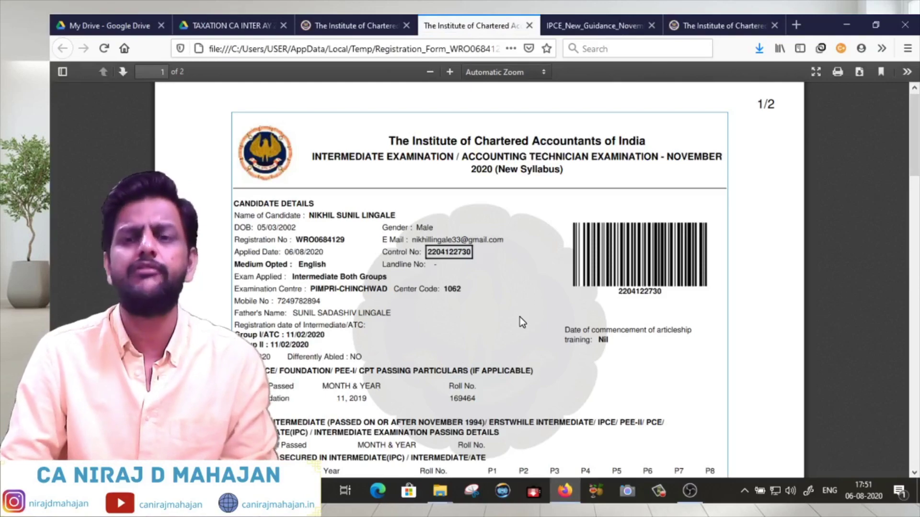
scroll(520, 317, "down", 15)
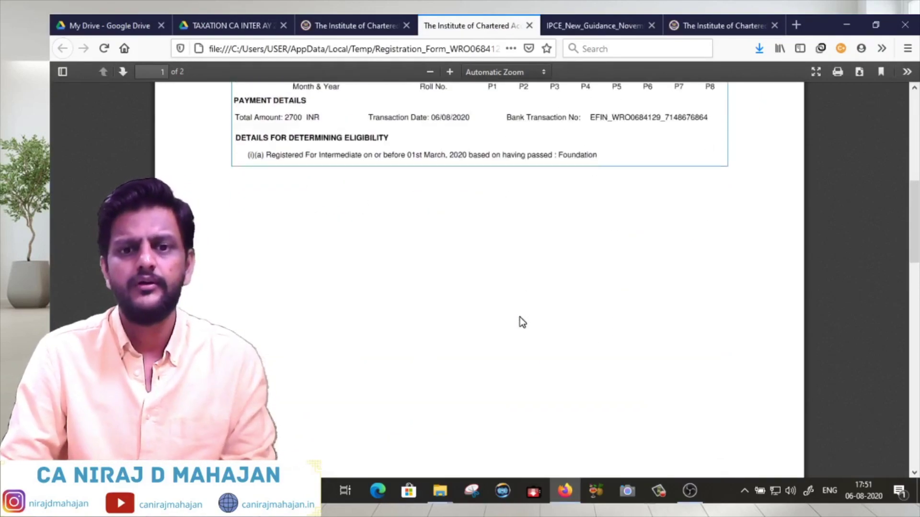
scroll(519, 318, "down", 2)
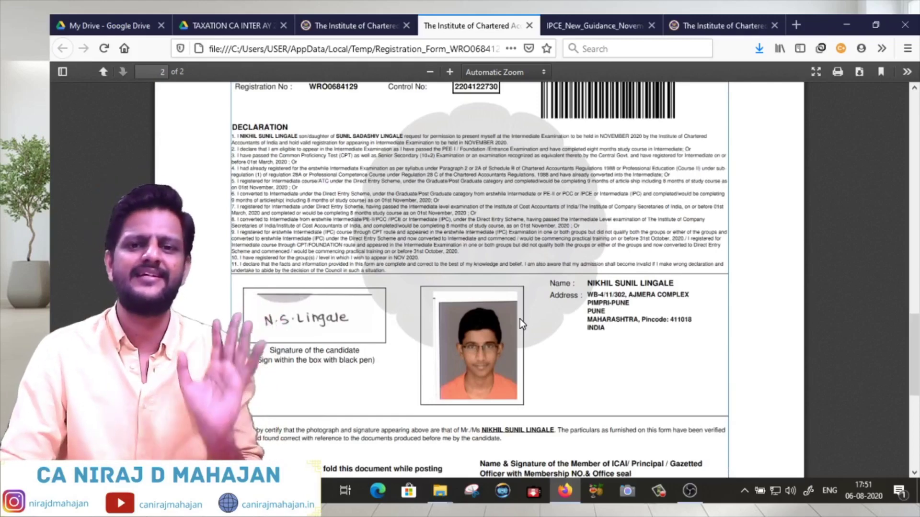
scroll(520, 319, "down", 5)
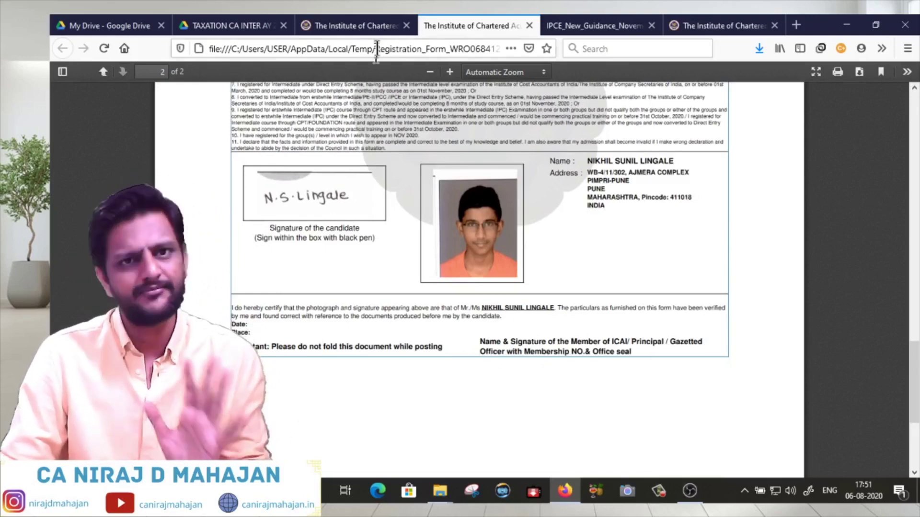
left_click(380, 25)
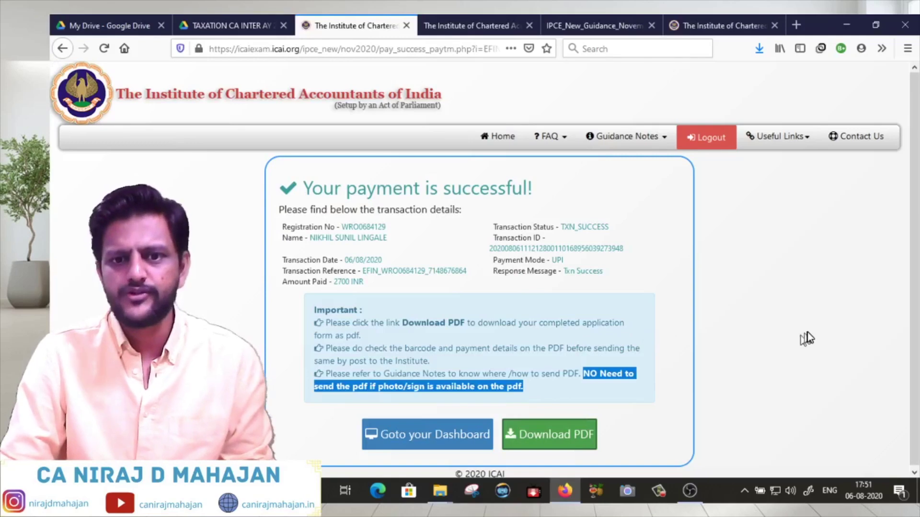
scroll(809, 331, "down", 1)
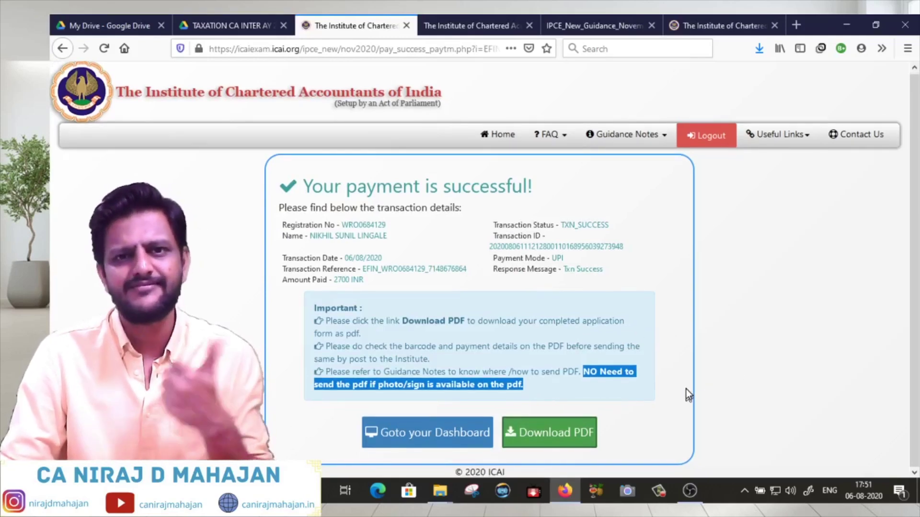